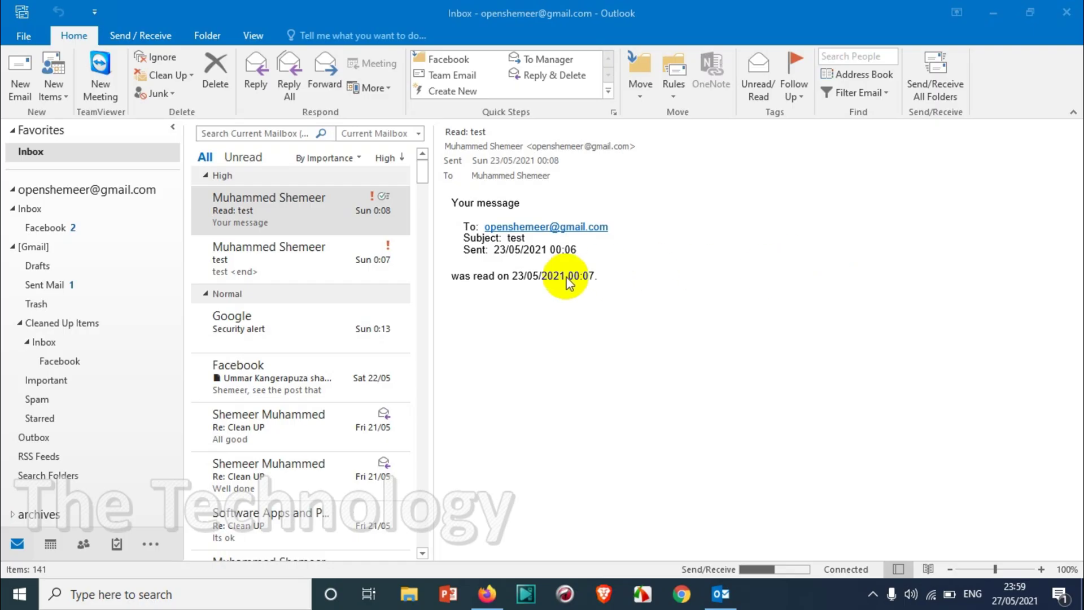
Preview messages in the Inbox, Facebook and Sent Mail folders.
left_click(309, 262)
left_click(305, 212)
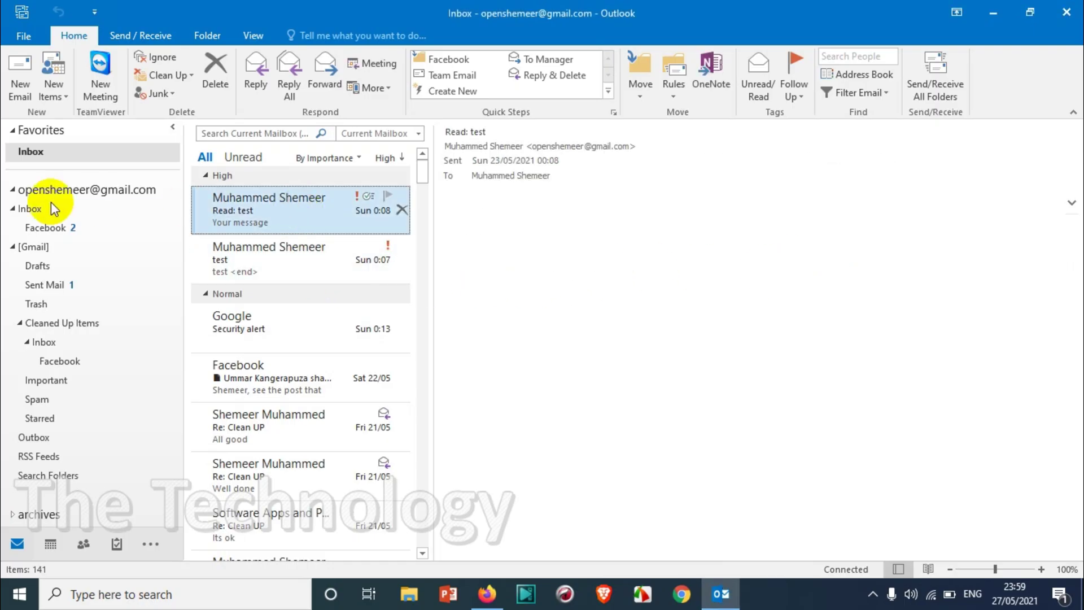
left_click(40, 231)
left_click(249, 252)
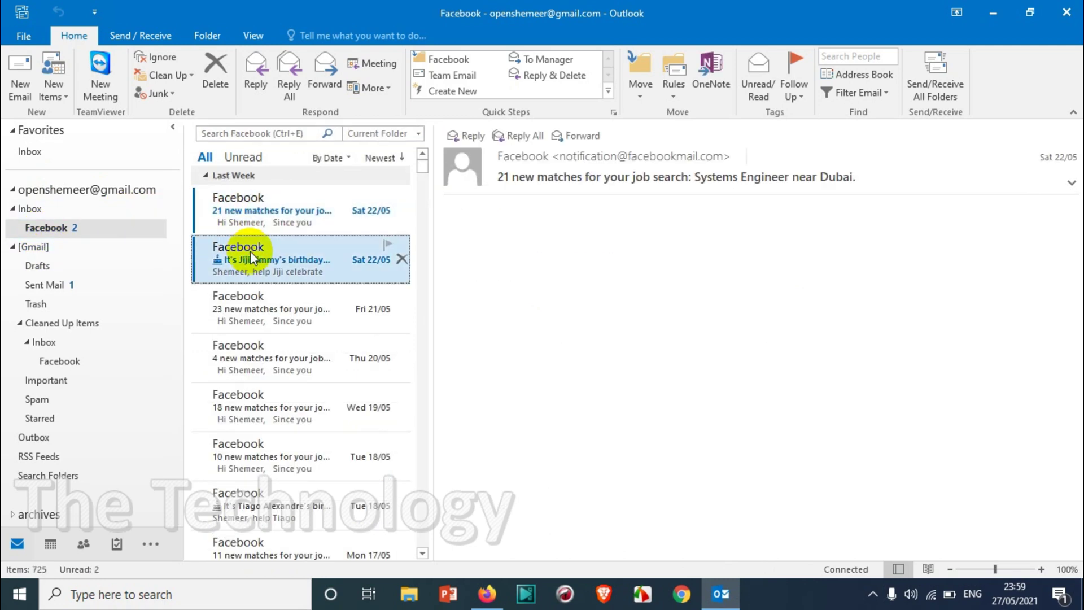
left_click(45, 285)
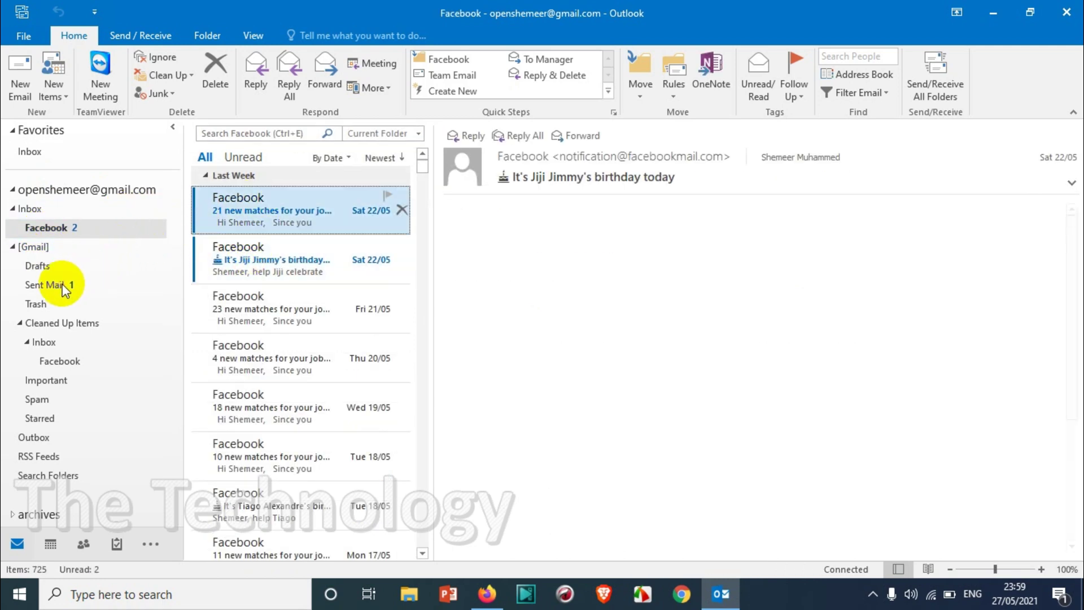
left_click(290, 237)
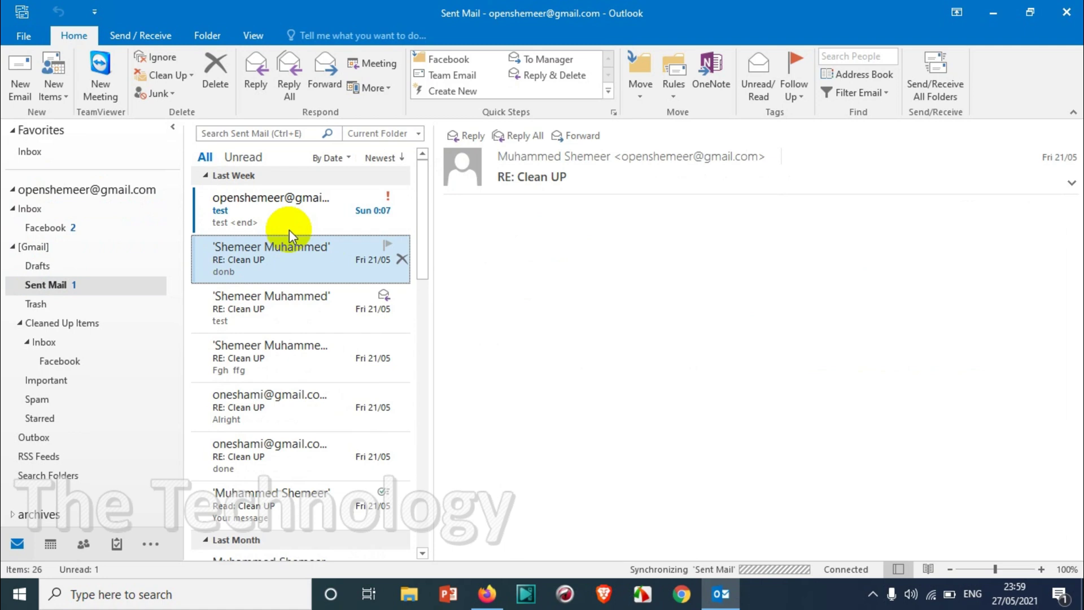
left_click(291, 218)
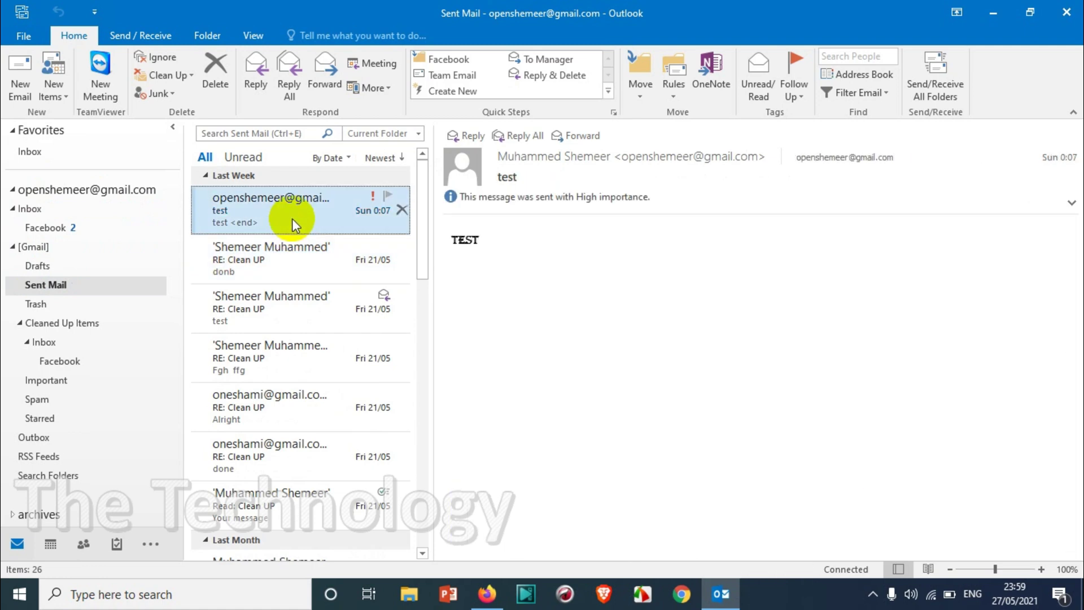
Revisit the Facebook folder, then return to the Inbox and preview several messages.
left_click(54, 227)
left_click(269, 252)
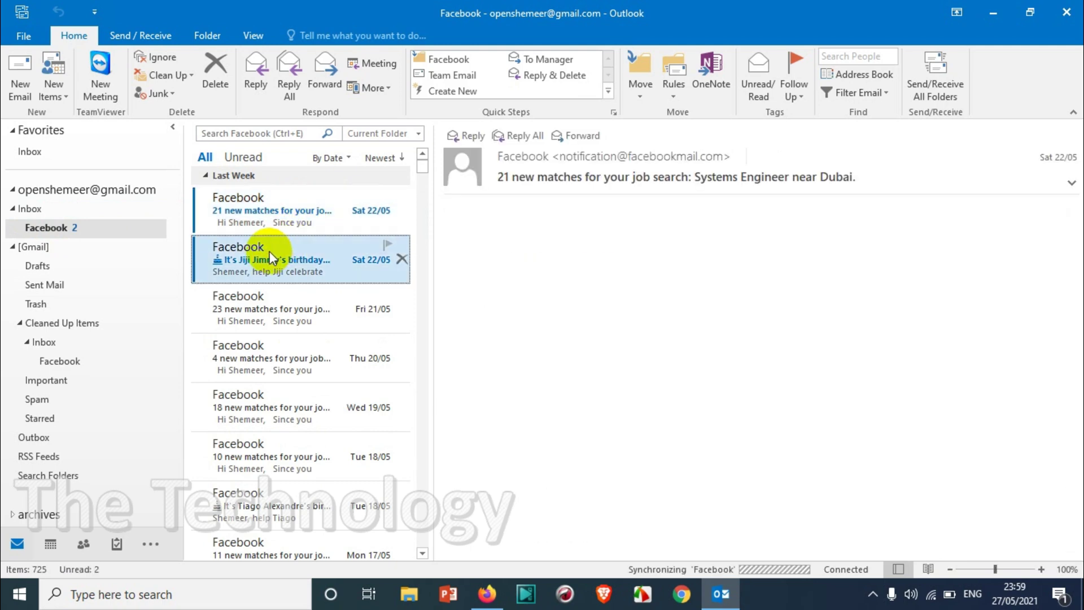
left_click(276, 216)
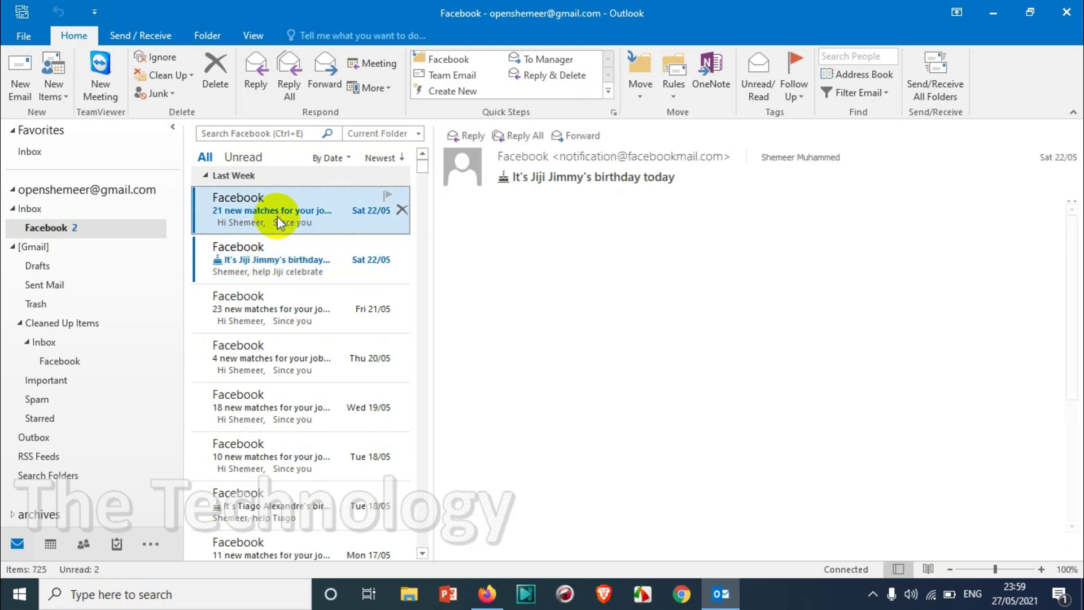
left_click(79, 209)
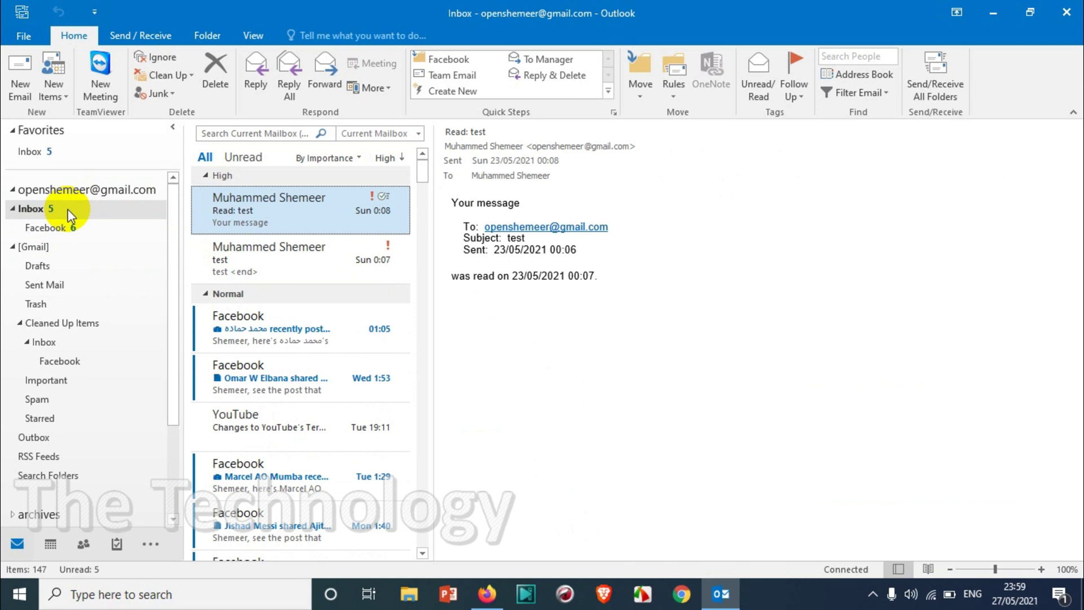
left_click(275, 320)
left_click(262, 370)
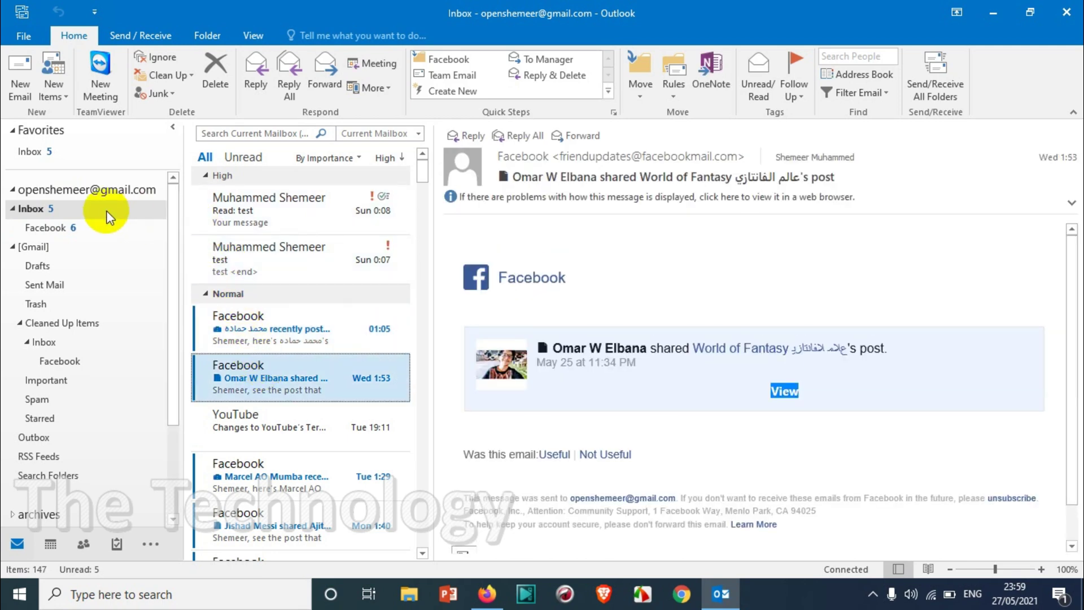
left_click(222, 206)
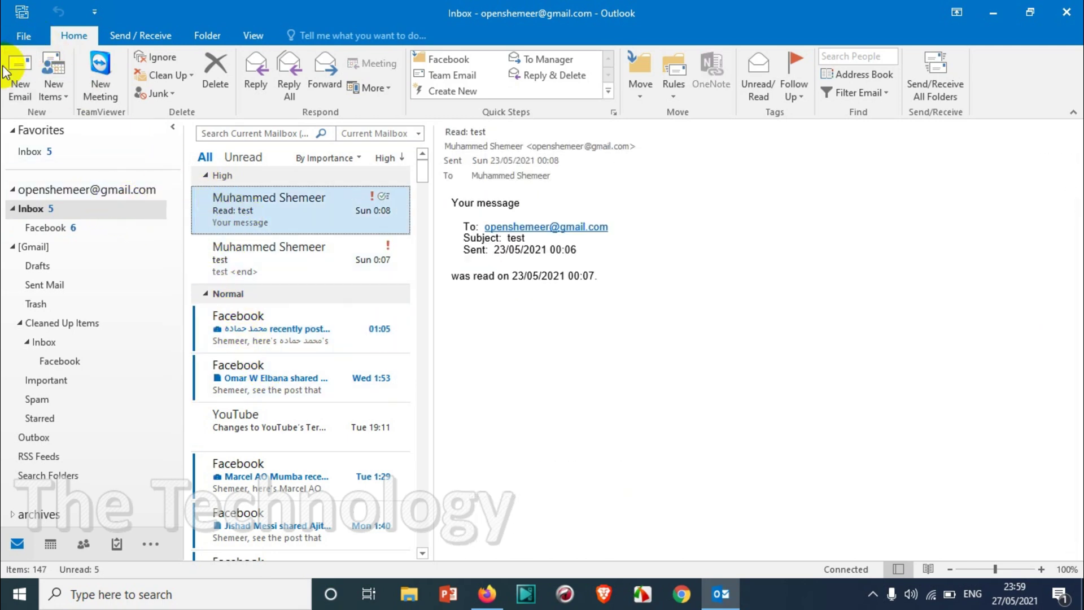
Draft a new email with subject 'Quote' and body 'THIS IS THE QUOTE'.
left_click(21, 70)
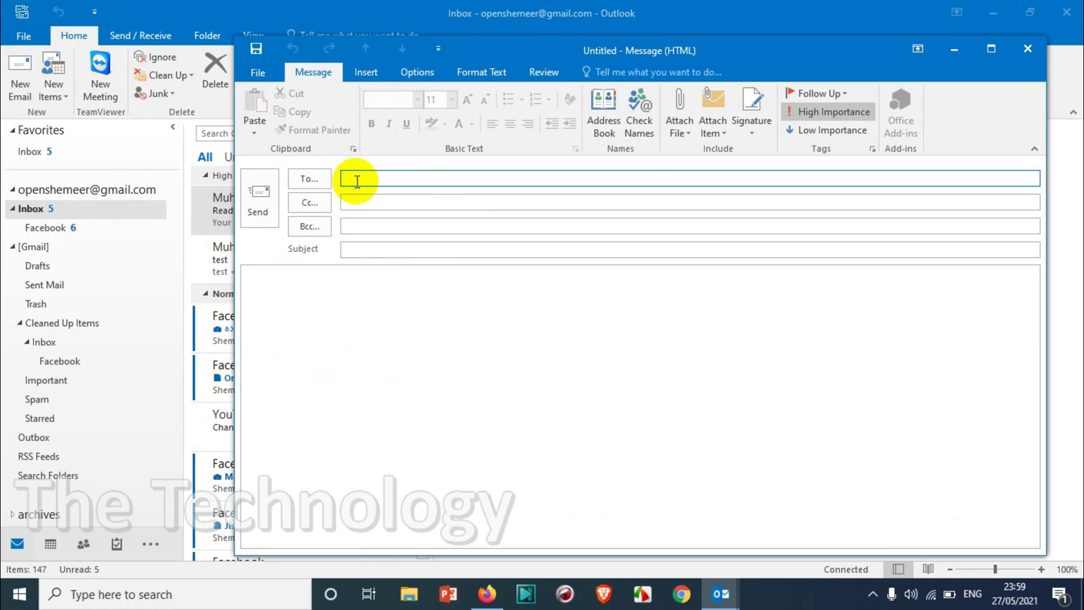
key("alt")
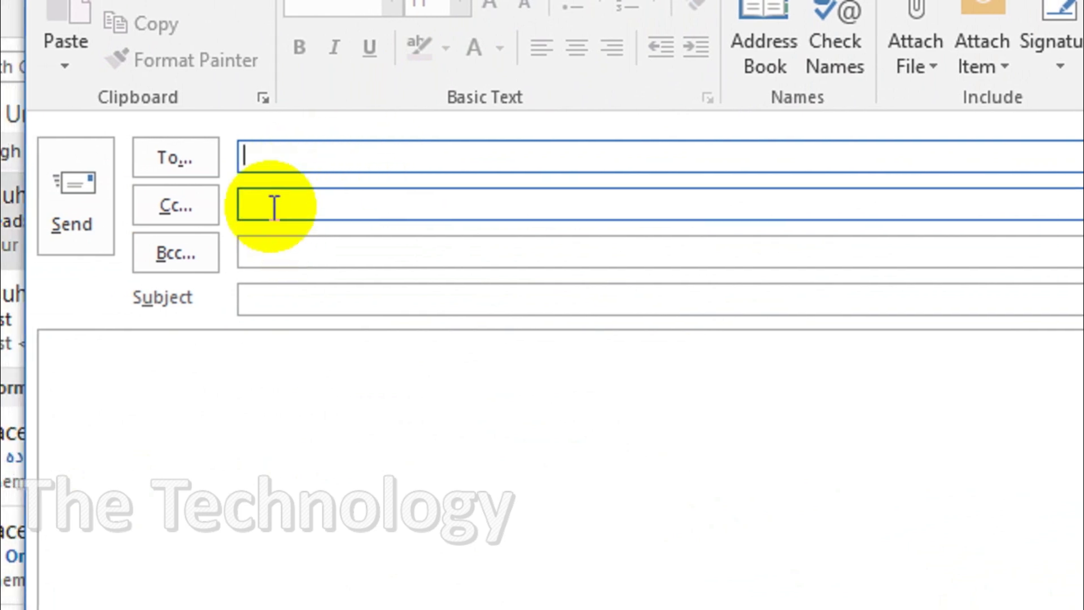
left_click(293, 298)
type("Quote")
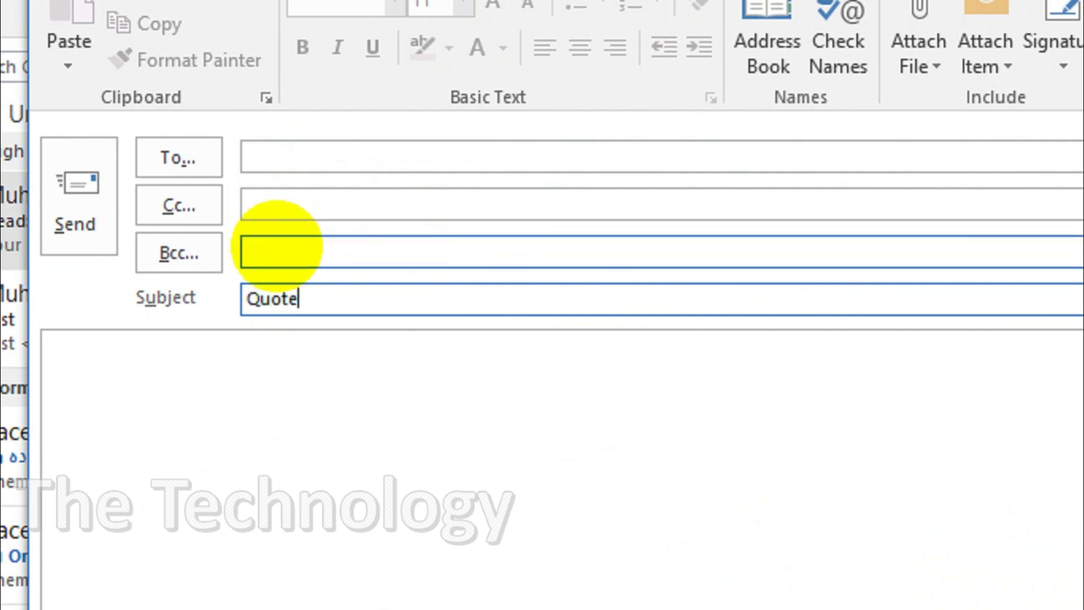
key("Tab")
type("HIS ")
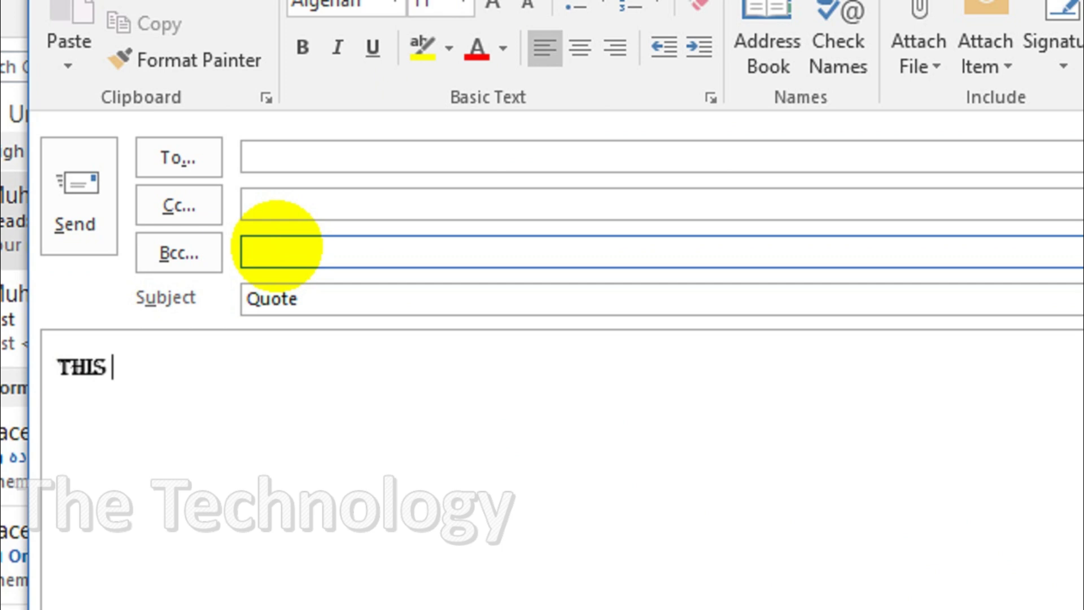
type("IS THE ")
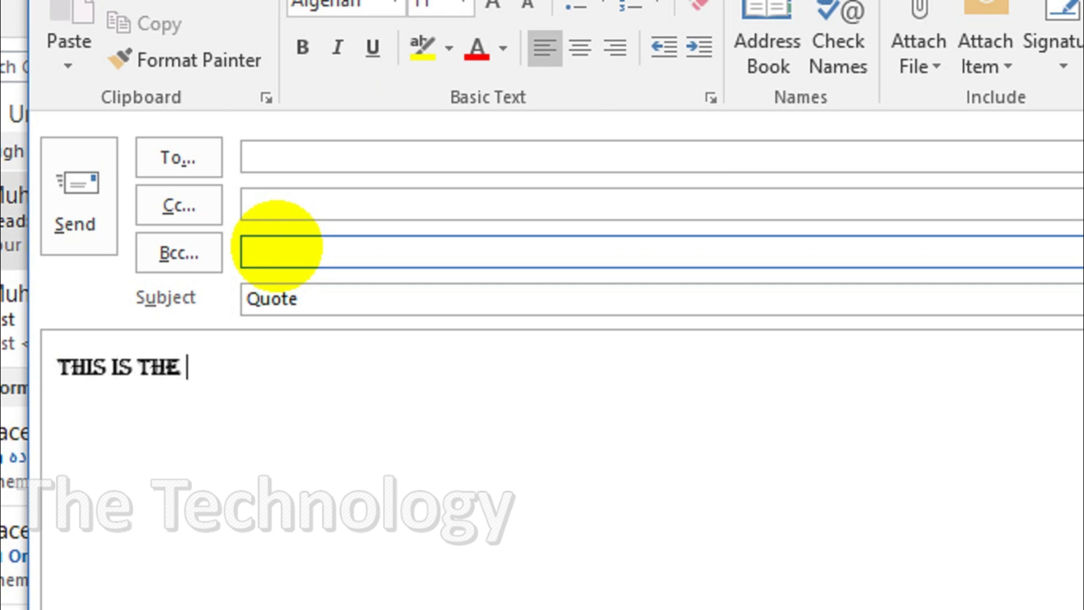
type("QUOTE")
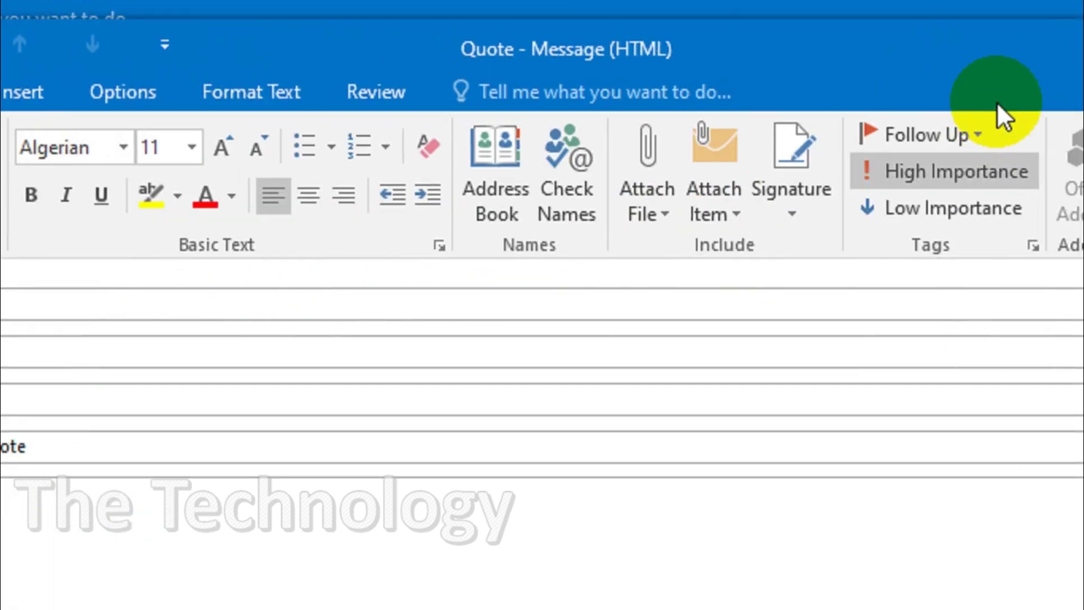
Maximize the Quote message window and check the current date on the taskbar clock.
left_click(872, 106)
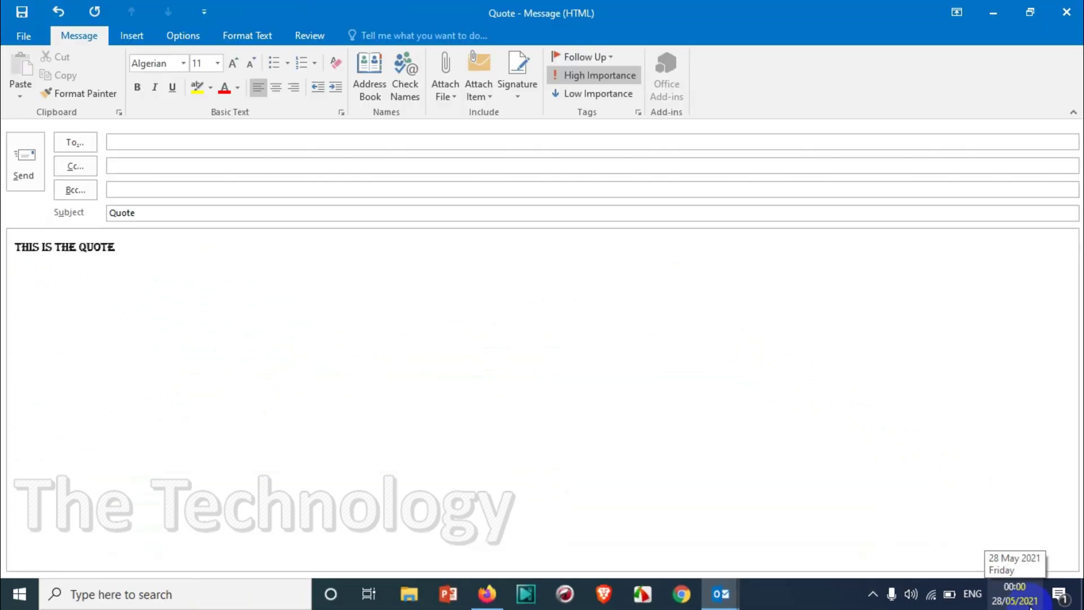
left_click(1019, 602)
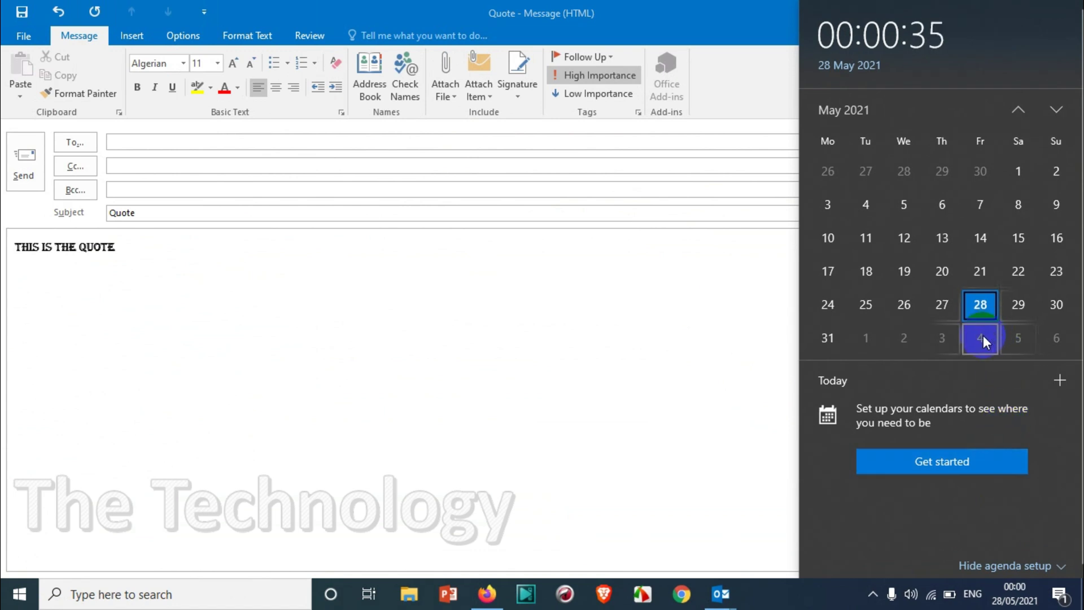
left_click(530, 324)
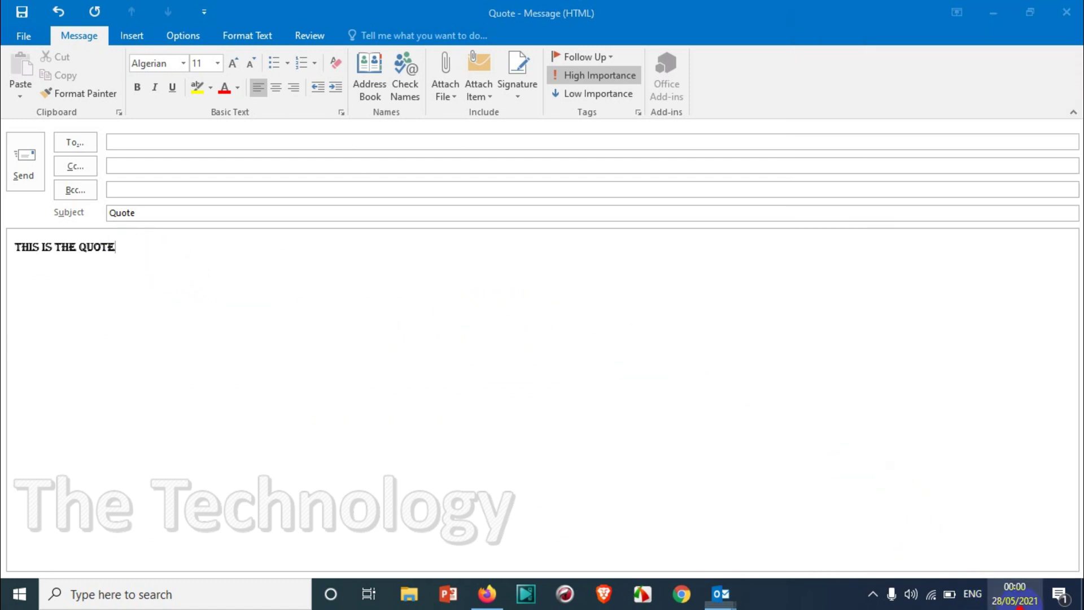
left_click(1014, 593)
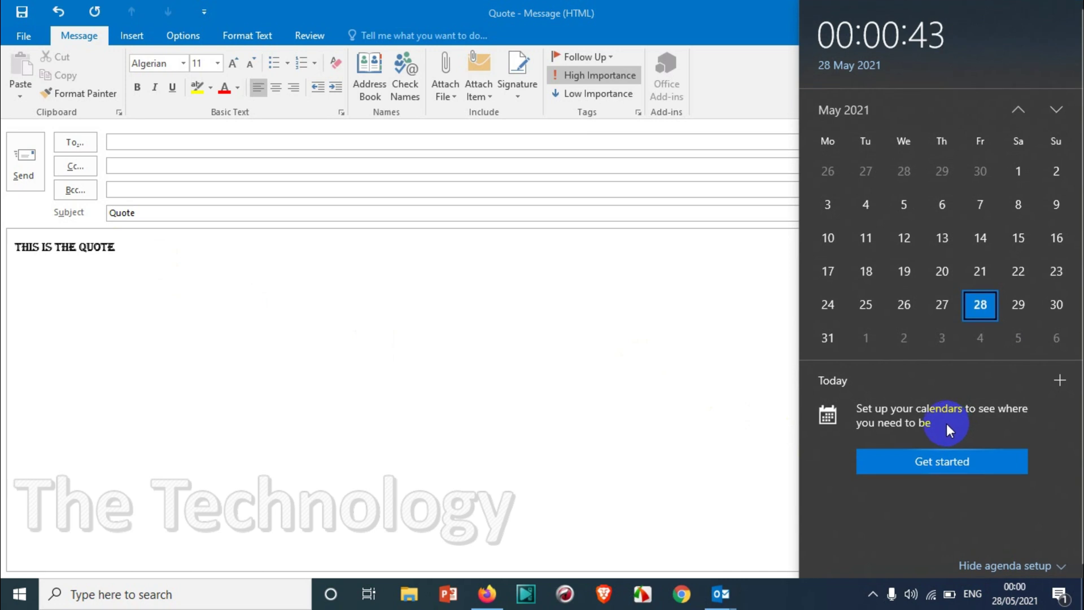
left_click(647, 278)
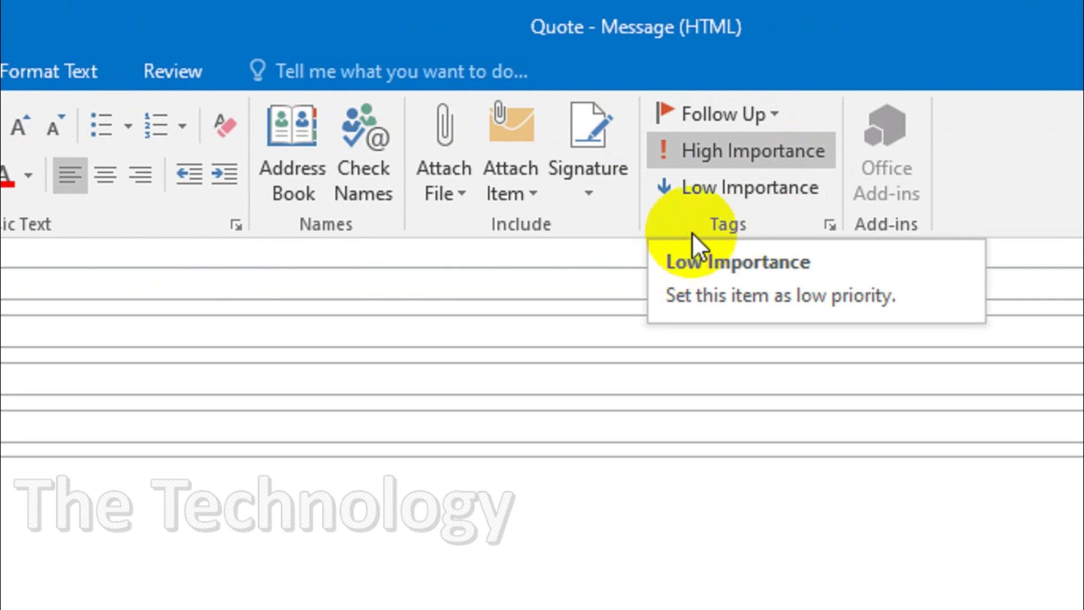
Open the Quote draft's Properties from the Tags group launcher.
left_click(701, 225)
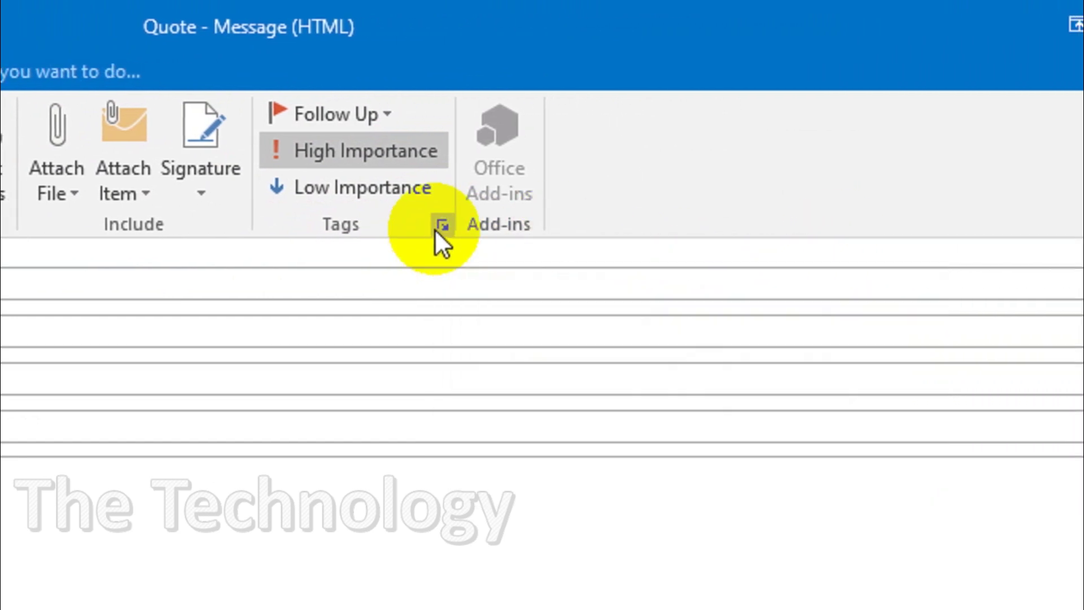
left_click(442, 226)
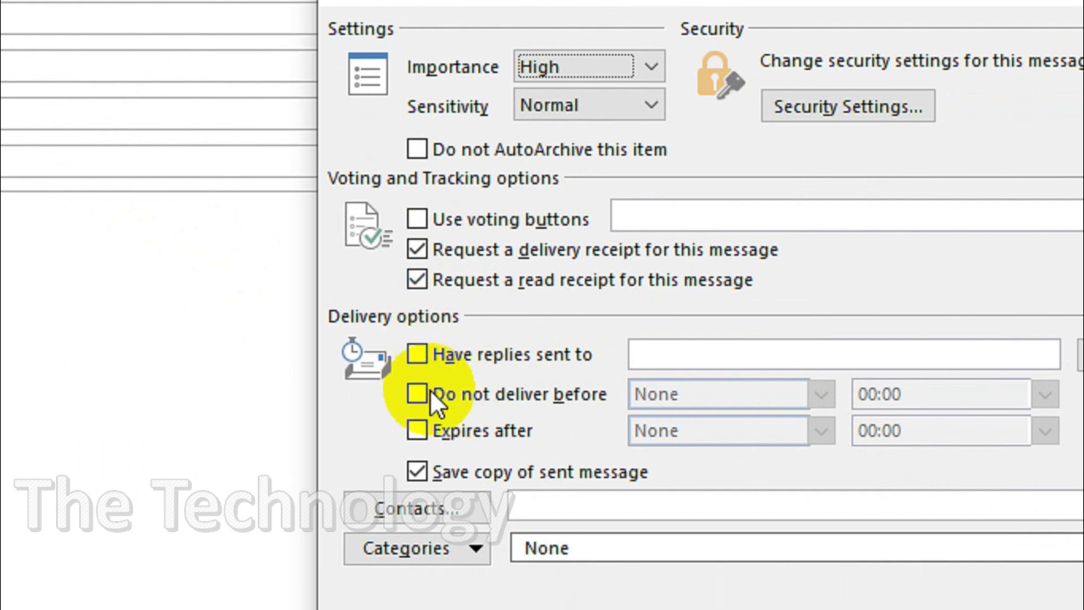
Enable Expires after and set it to 04/06/2021 at 18:00.
left_click(431, 430)
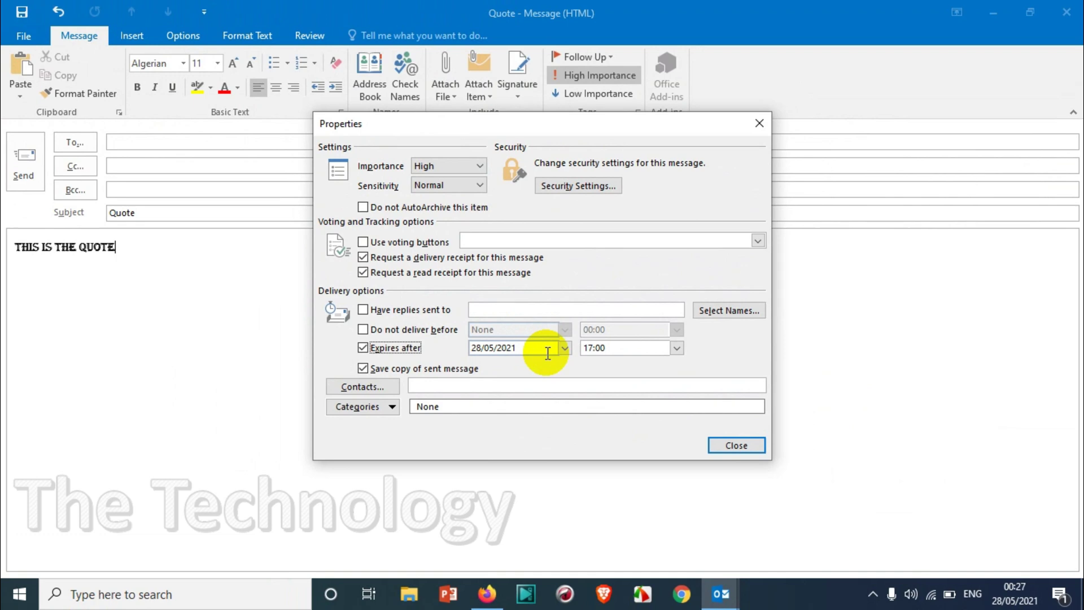
left_click(565, 347)
left_click(520, 483)
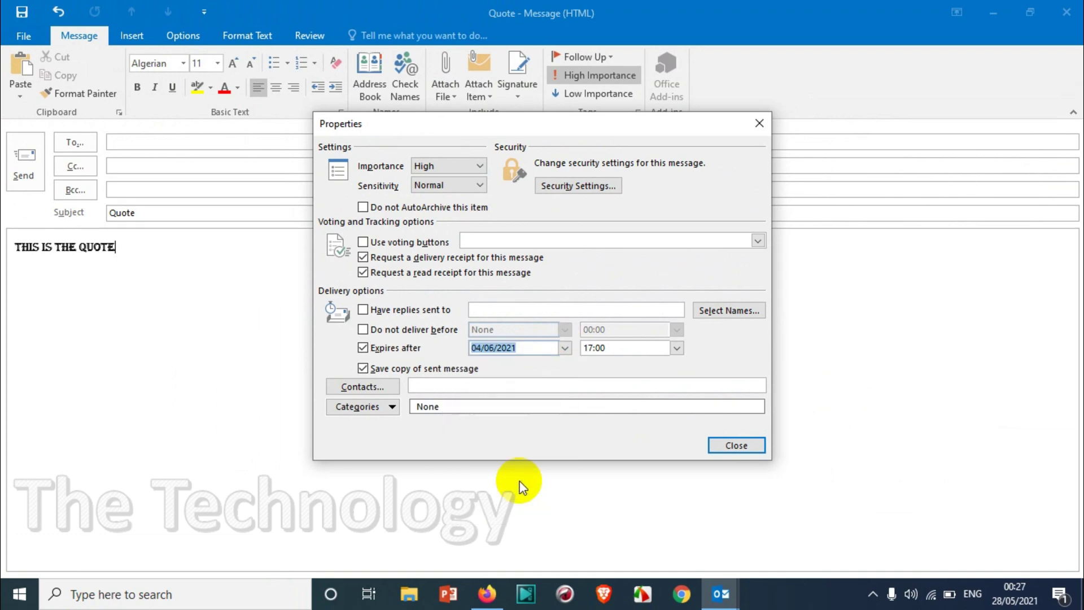
left_click(676, 348)
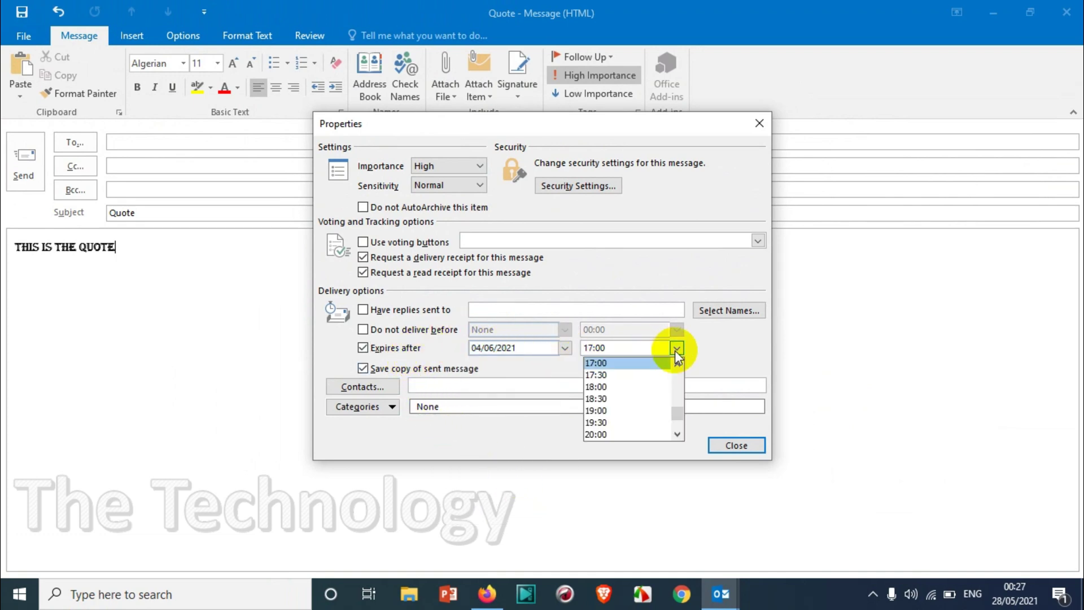
left_click(617, 387)
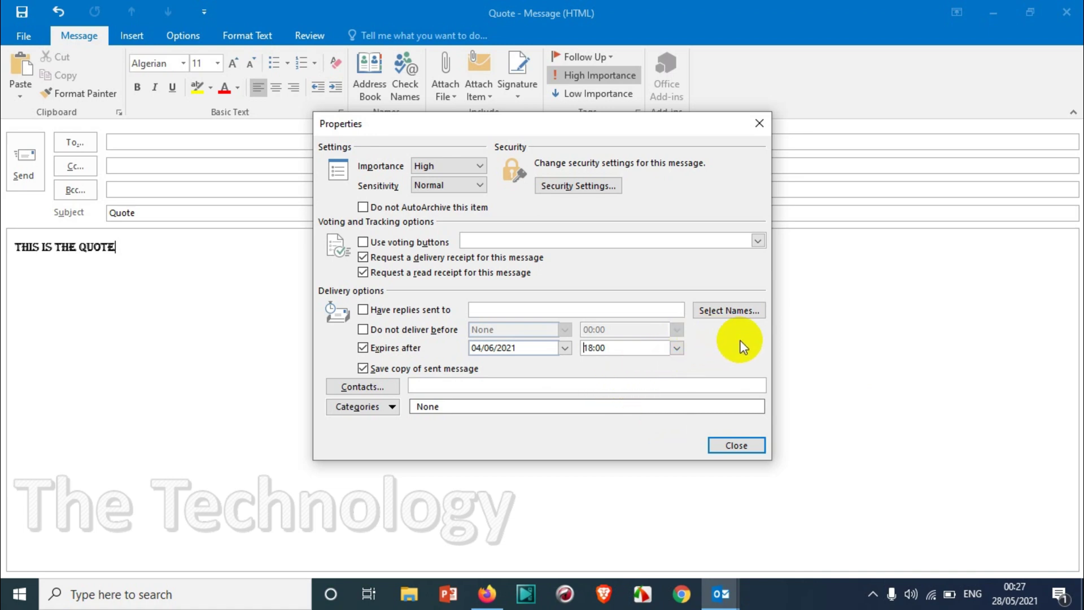
Close Properties and address the Quote email to the autocompleted saved contact.
left_click(735, 445)
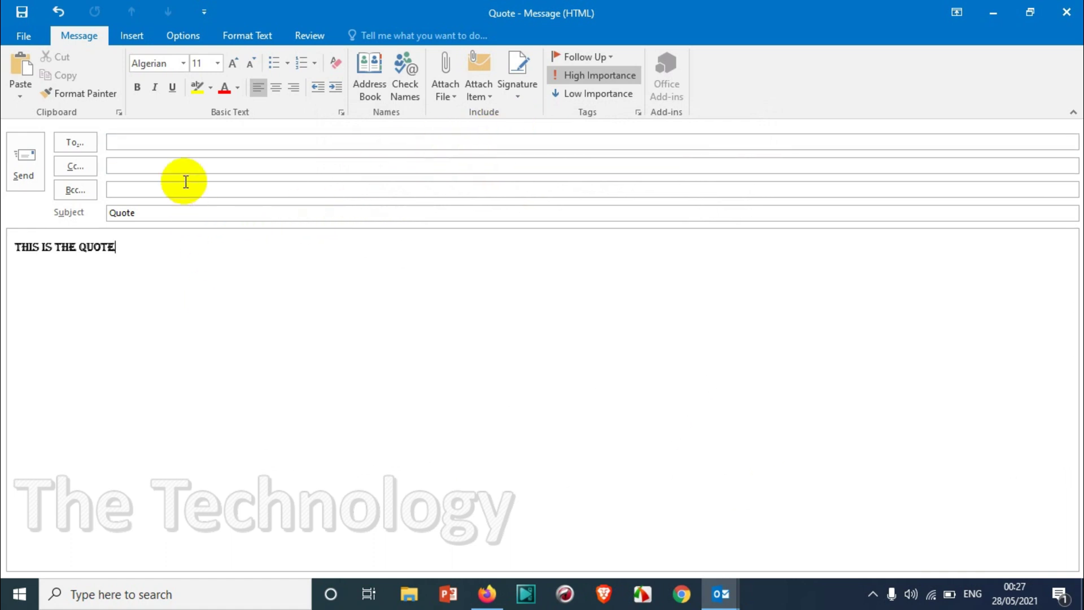
left_click(151, 140)
type("open")
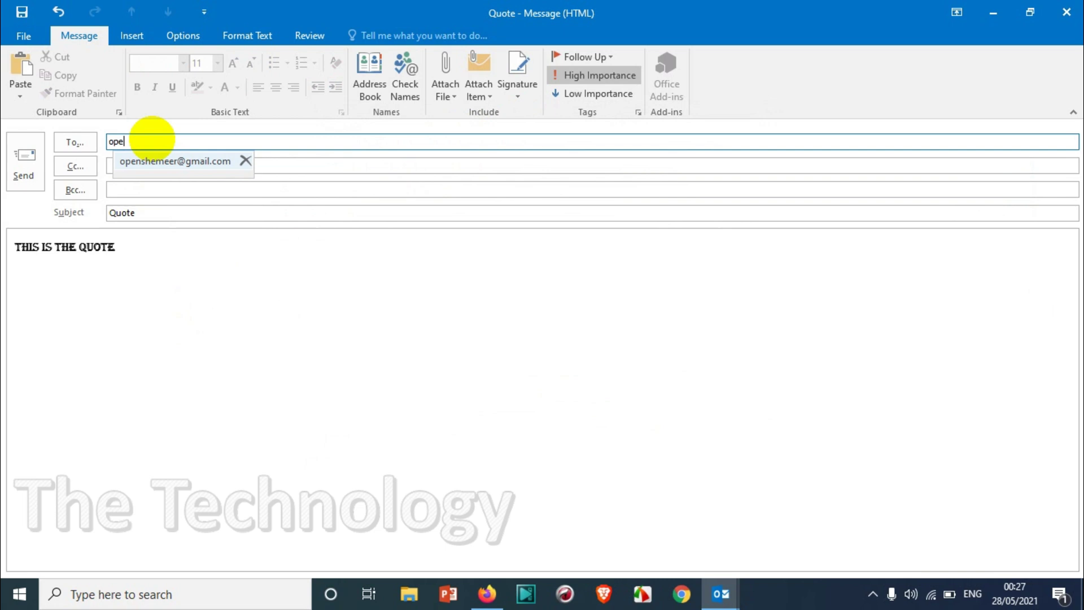
key("Return")
key("Tab")
key("Tab")
key("Tab")
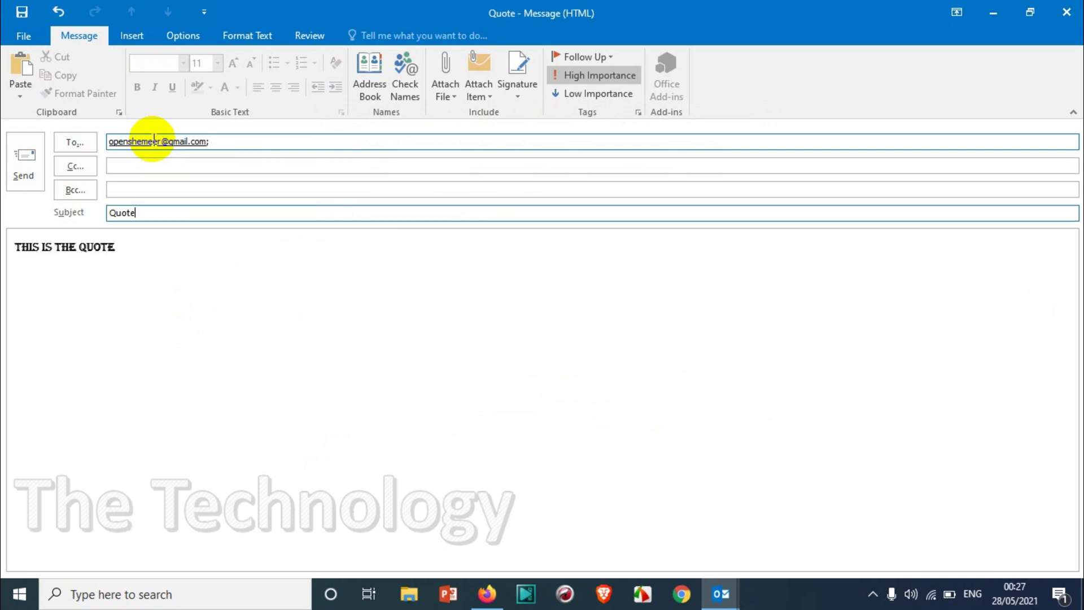
Recheck the expiry in Properties, then send the Quote email.
left_click(638, 111)
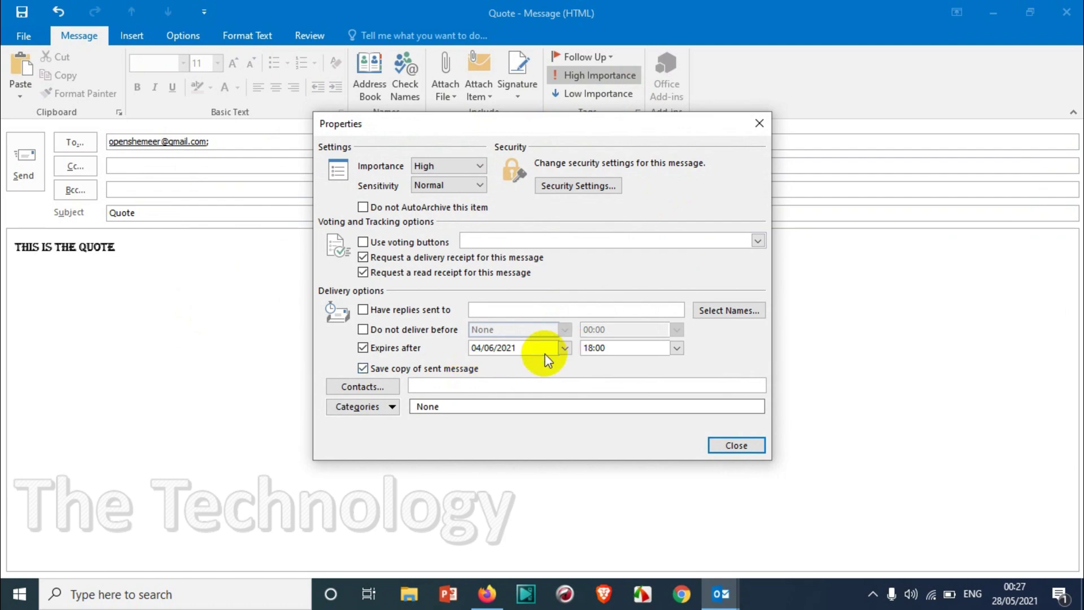
left_click(735, 446)
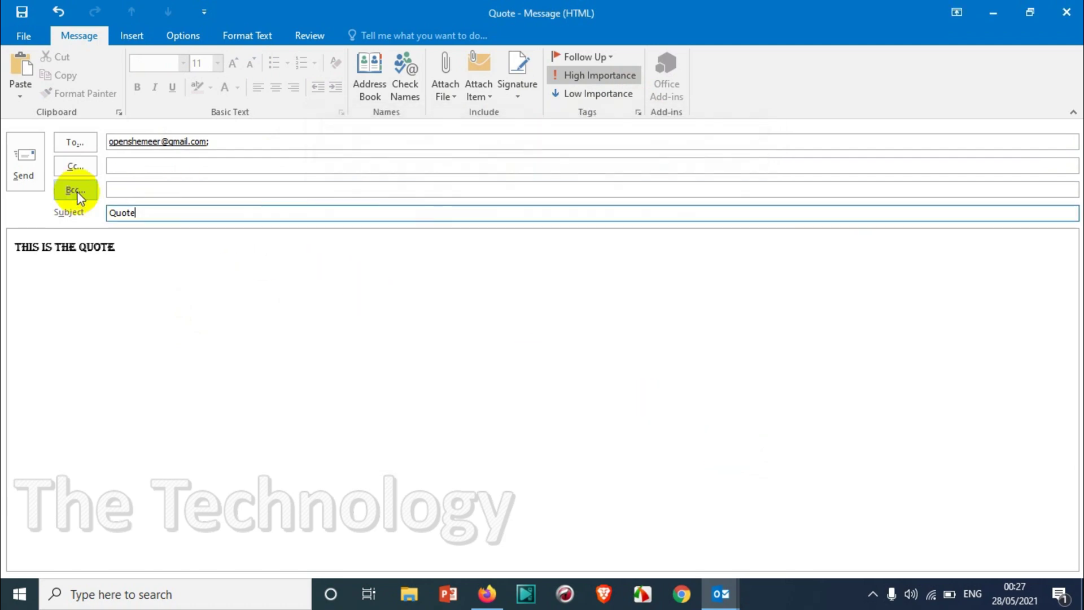
left_click(34, 166)
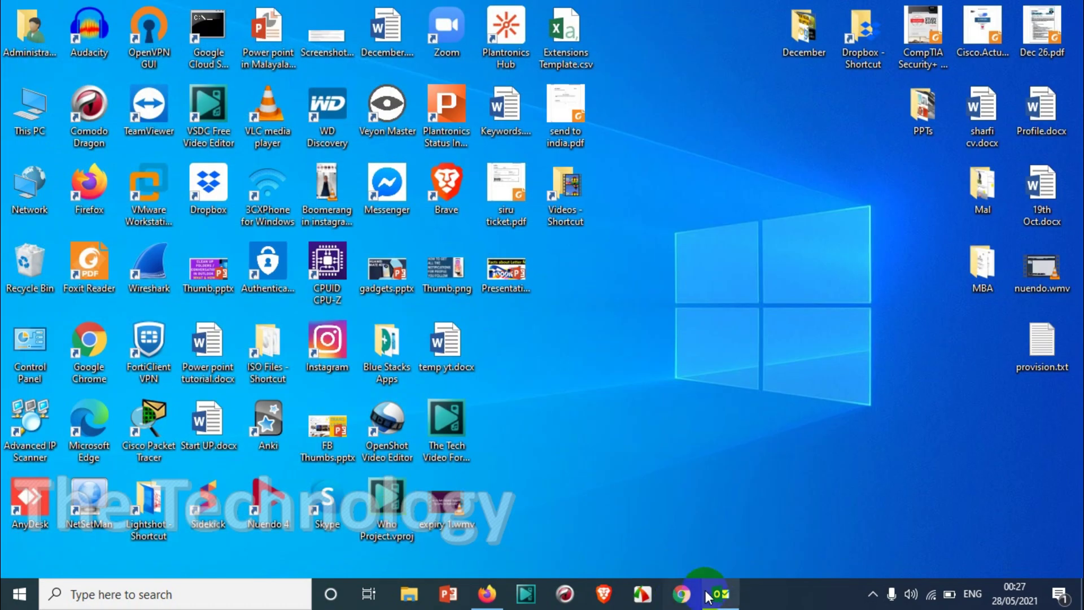
Restore Outlook, open the received Quote email in its own window, then close it.
left_click(707, 595)
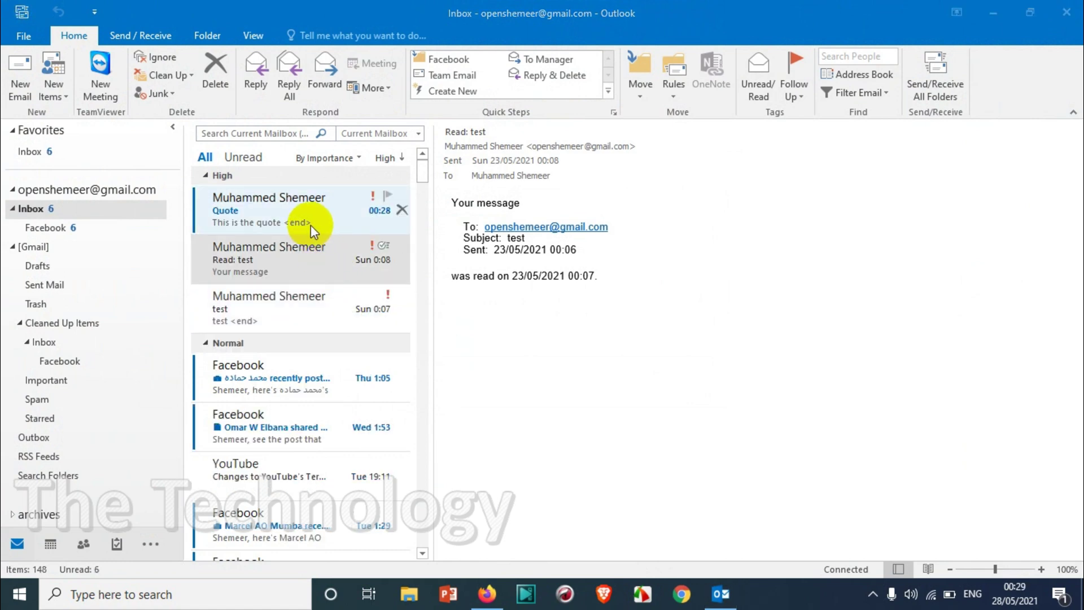
left_click(310, 224)
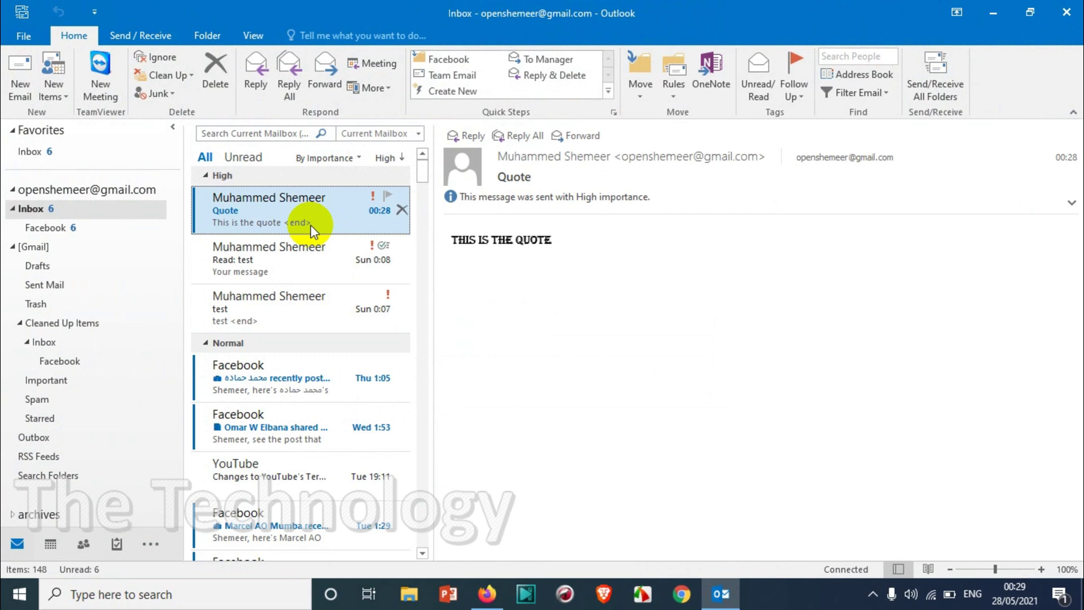
double_click(311, 225)
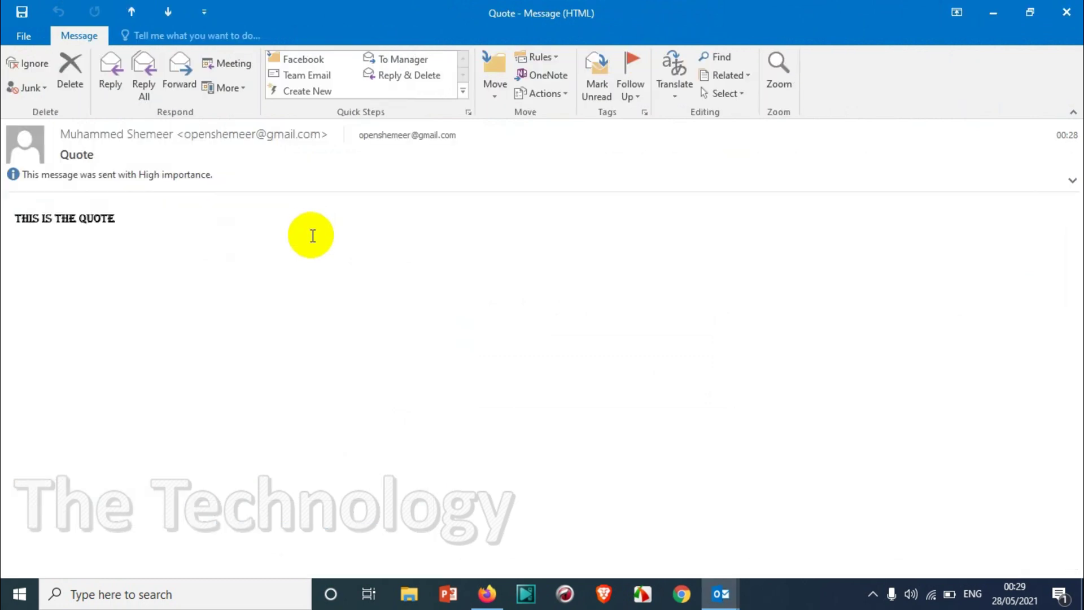
left_click(1066, 13)
left_click(258, 265)
mouse_move(300, 258)
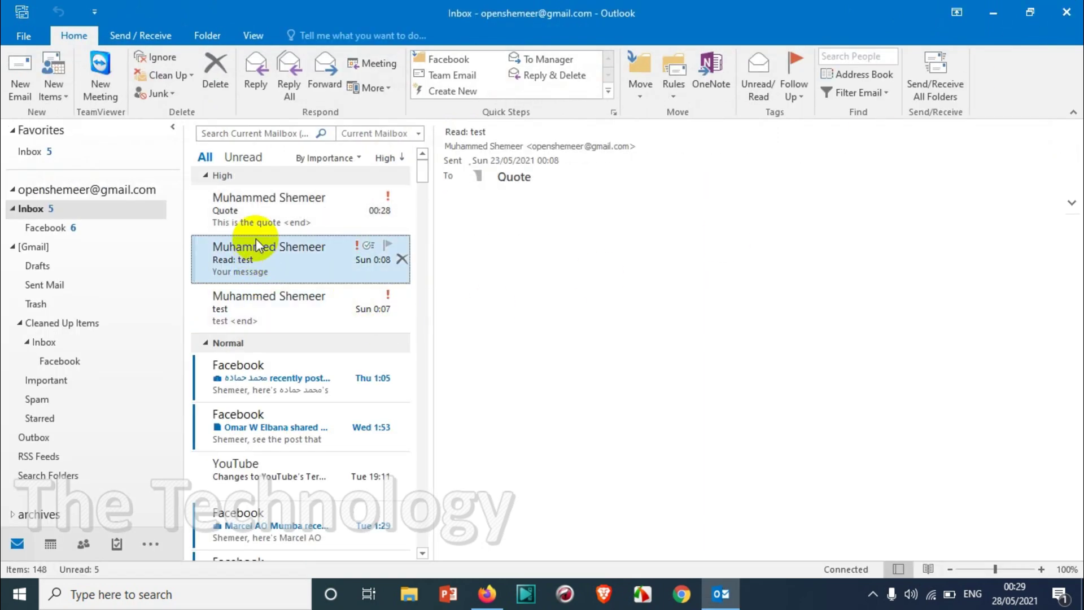
left_click(251, 221)
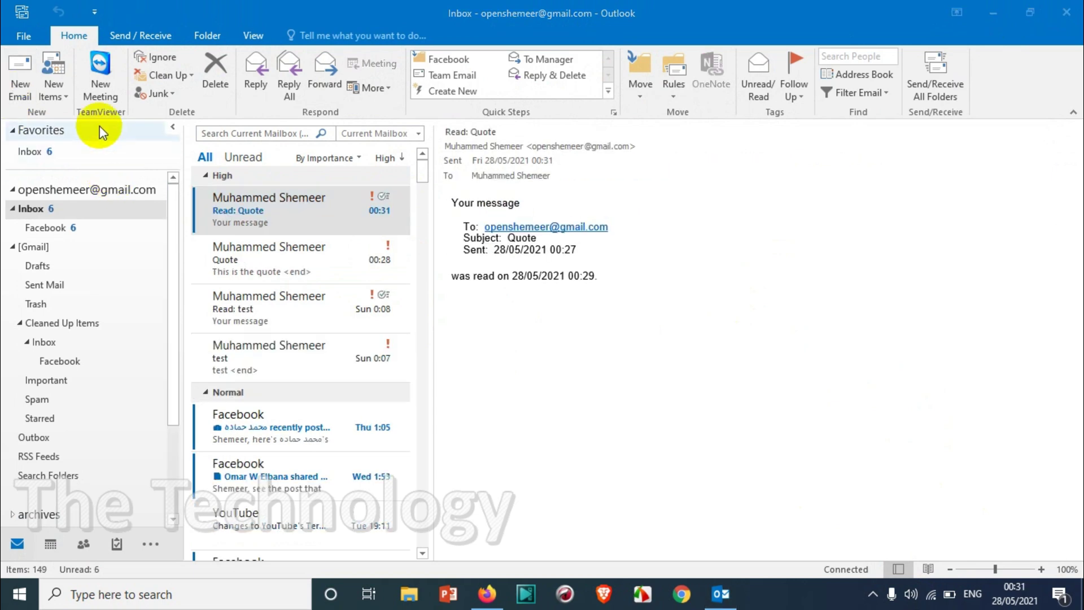
Compose a new email to the saved contact with subject 'test' and body 'TEST'.
left_click(20, 72)
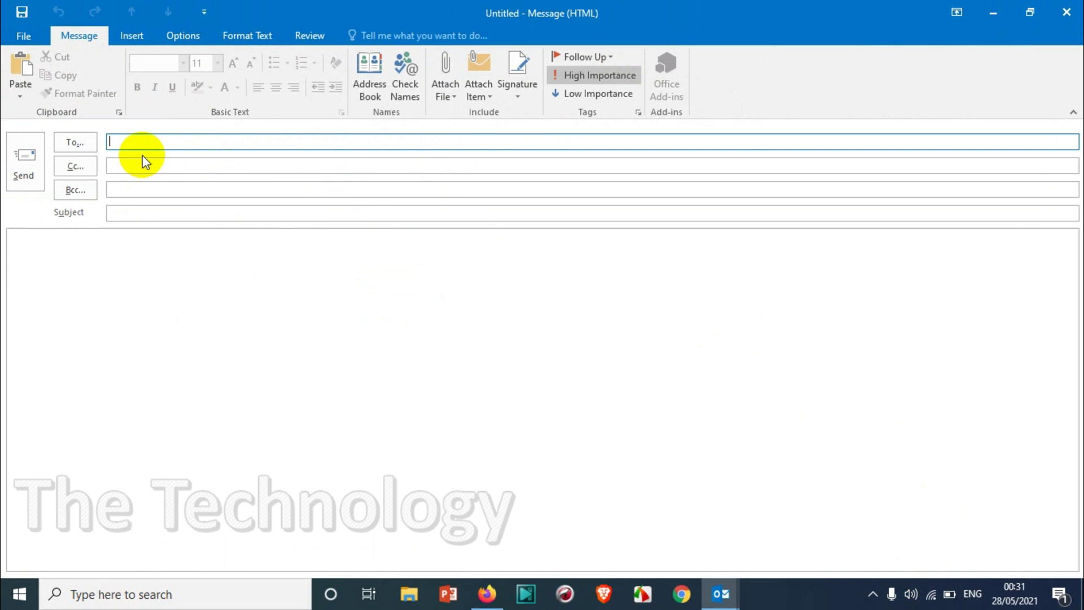
type("ope")
key("Return")
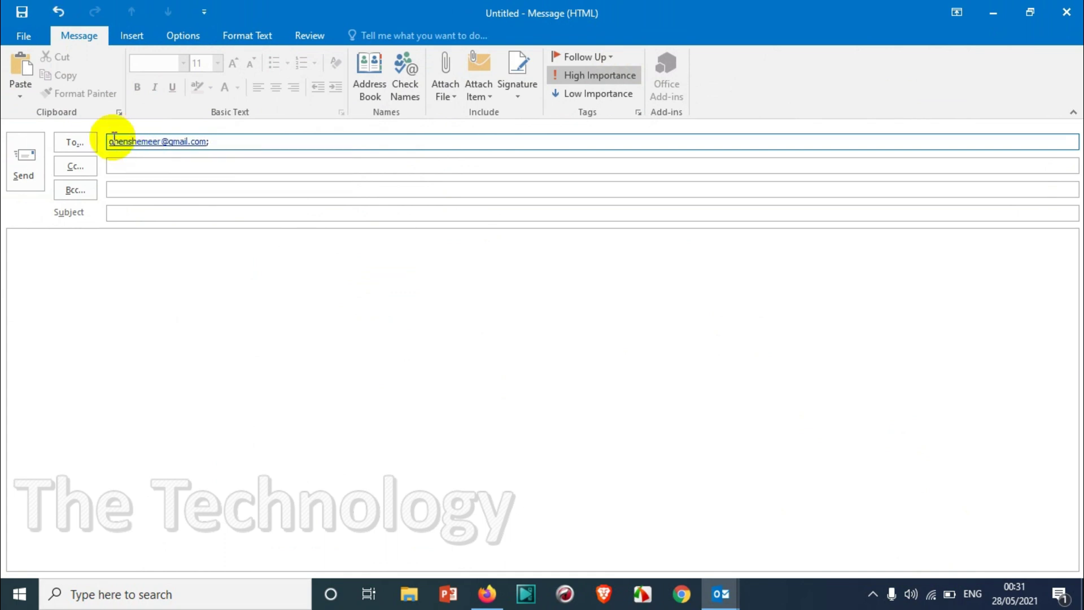
left_click(166, 211)
type("st")
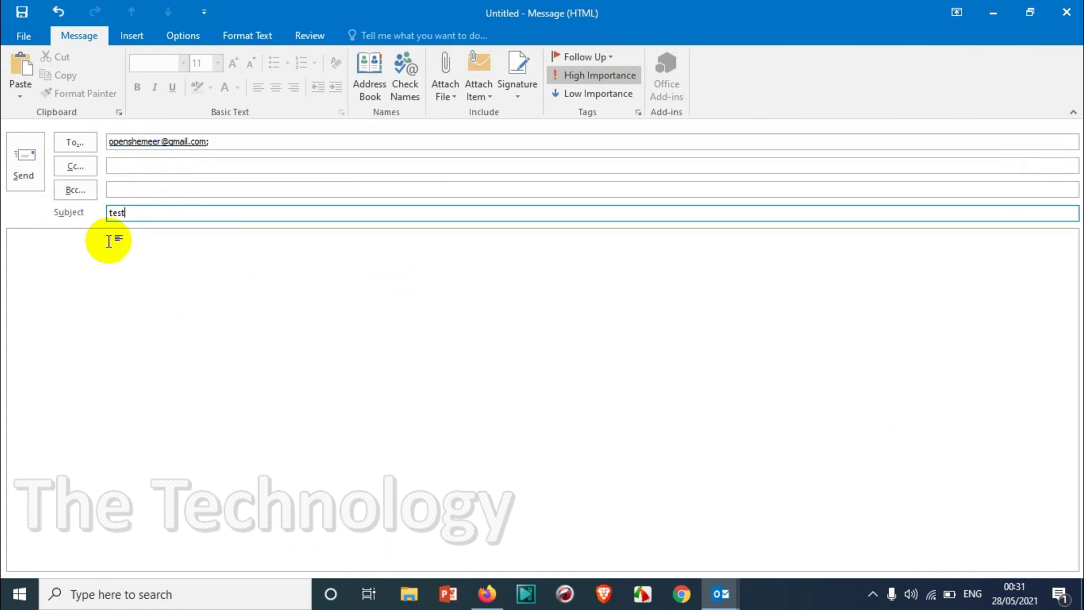
left_click(55, 291)
type("TEST")
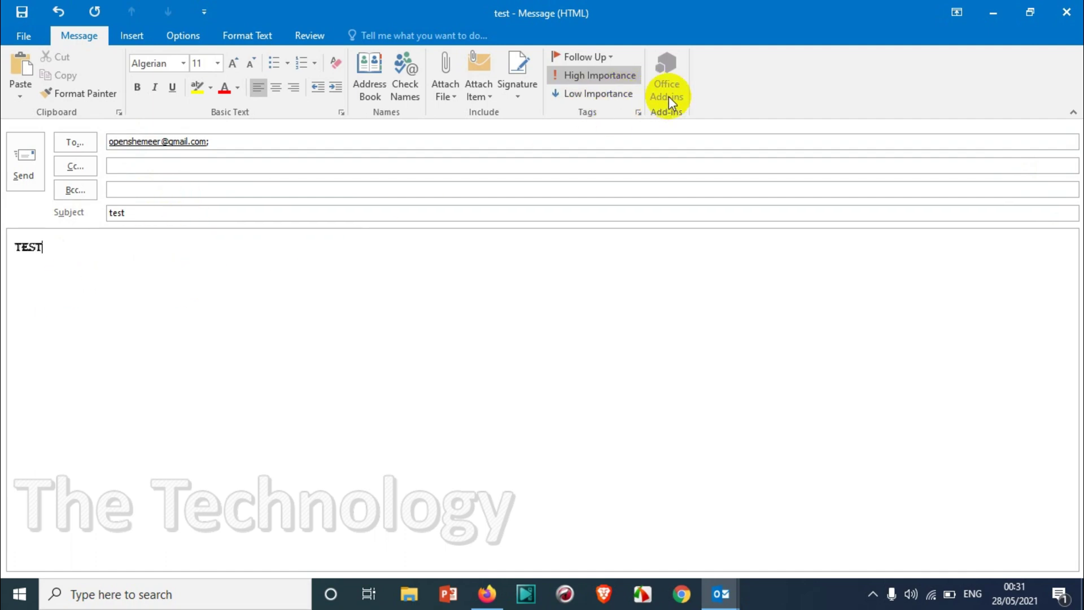
In Properties, enable Expires after and set the expiry time to 00:33.
left_click(638, 112)
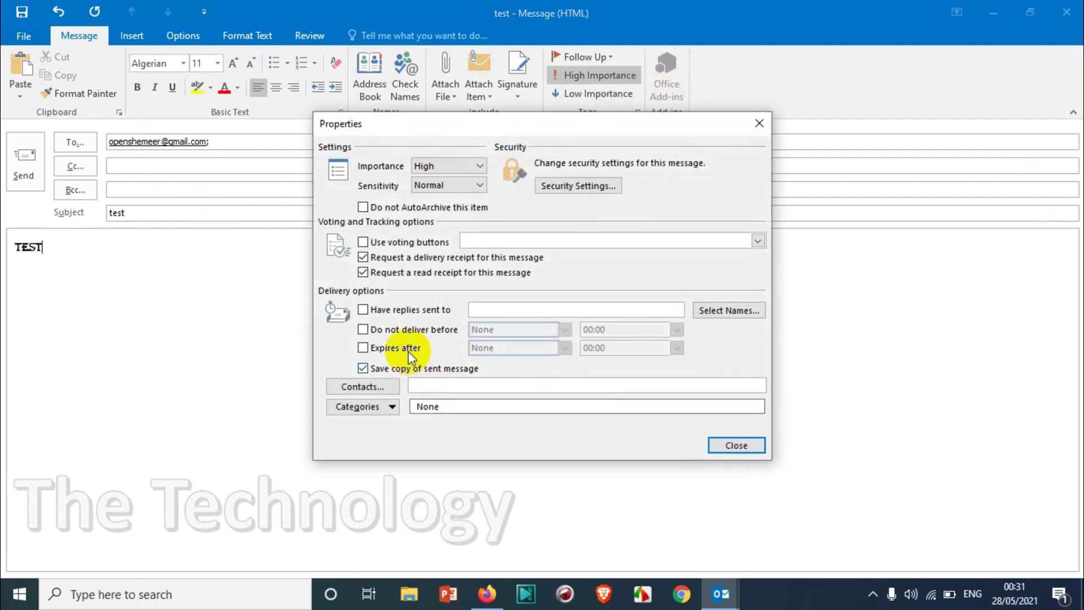
left_click(408, 350)
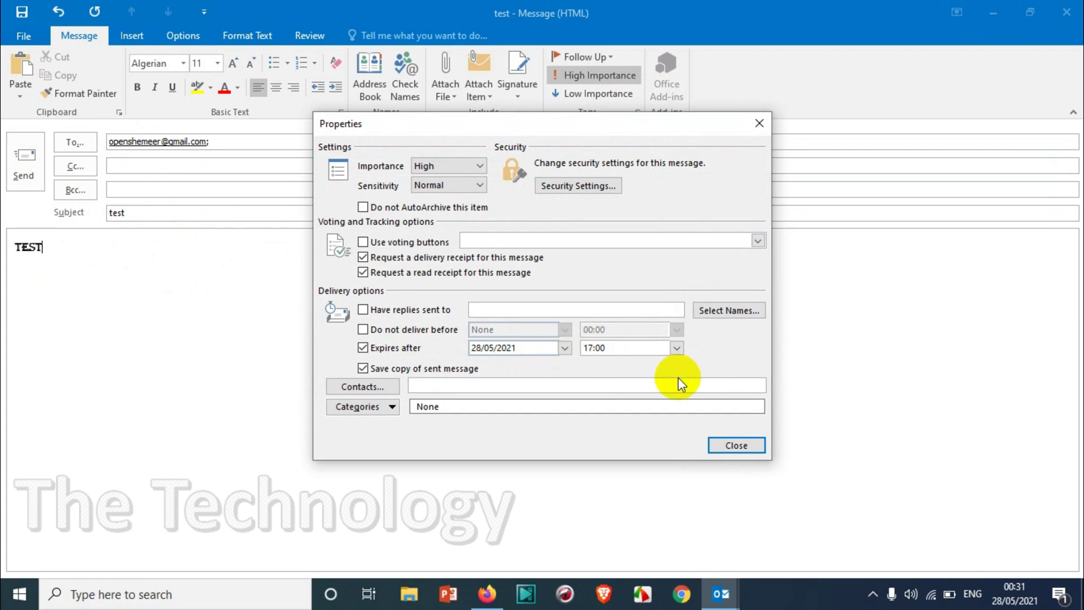
left_click(676, 348)
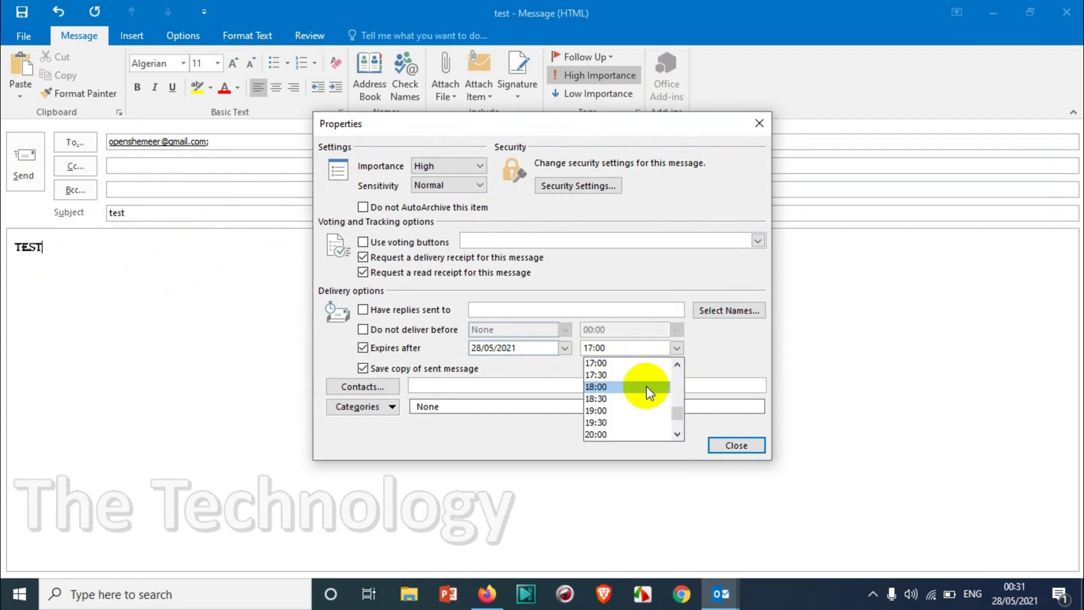
left_click(676, 433)
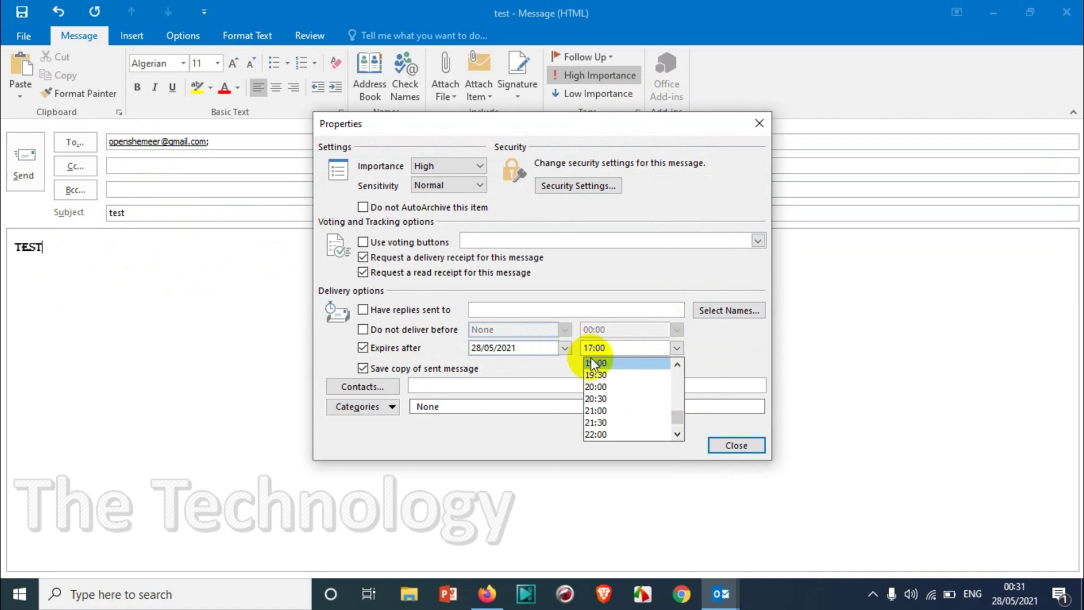
left_click_drag(677, 418, 677, 359)
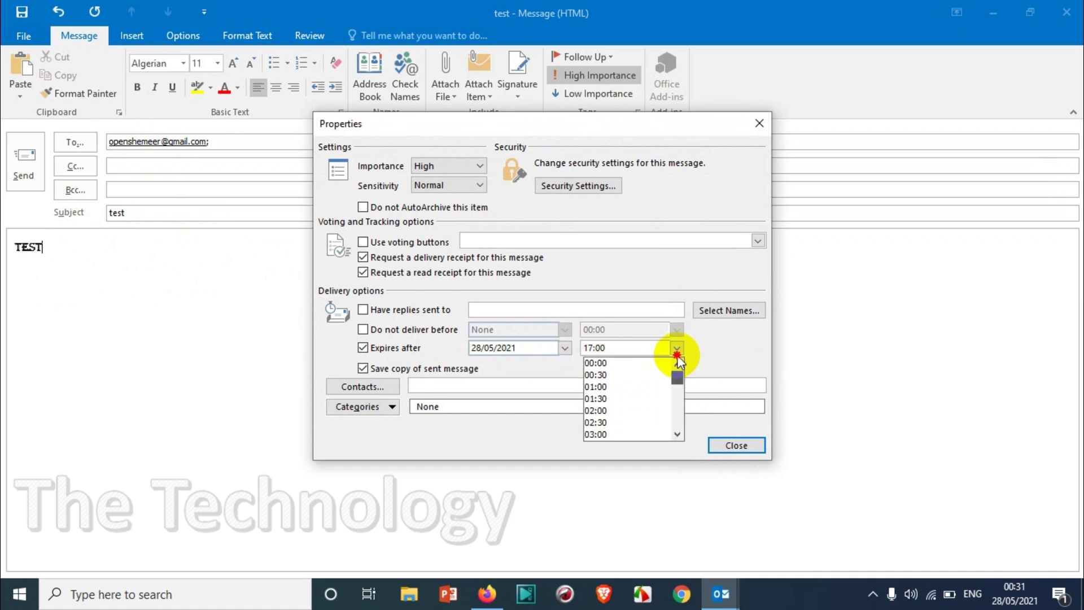
left_click(623, 386)
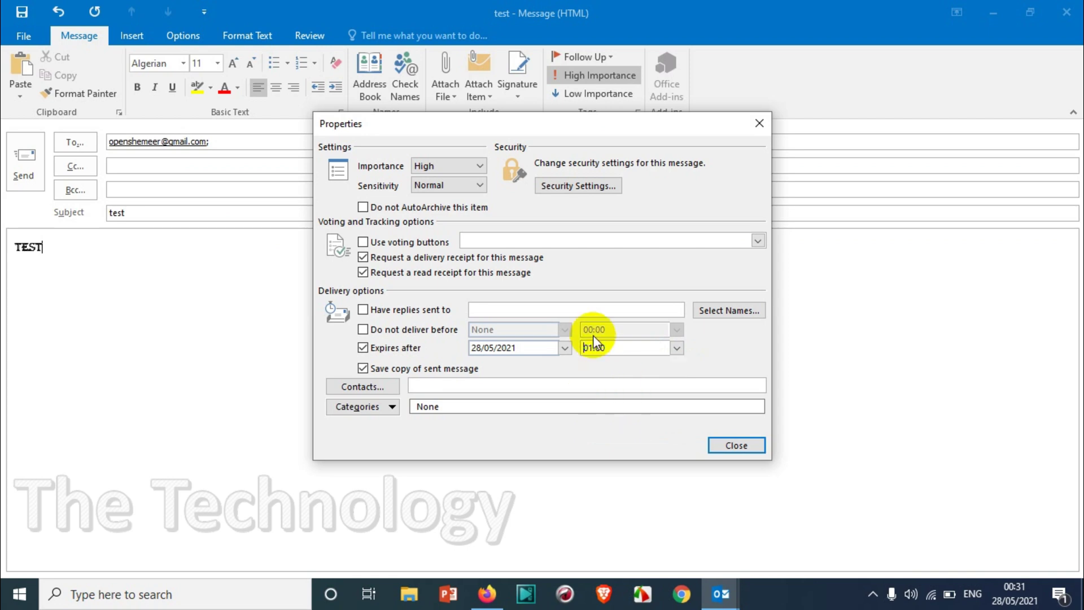
left_click(616, 347)
key("BackSpace")
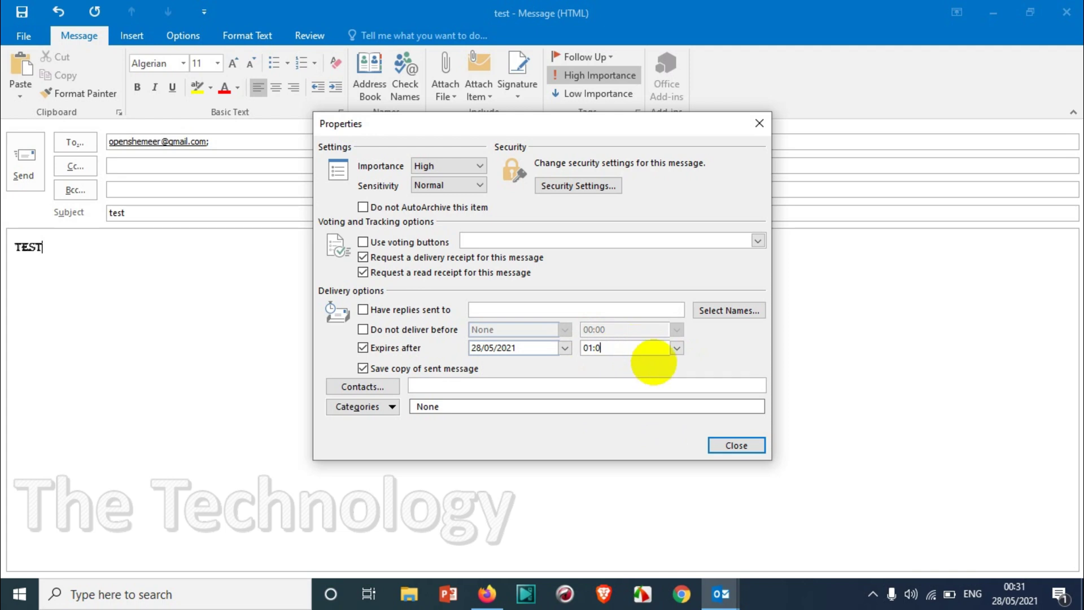
type("5")
key("BackSpace")
key("BackSpace")
key("BackSpace")
key("BackSpace")
type("0:0")
key("BackSpace")
type("33")
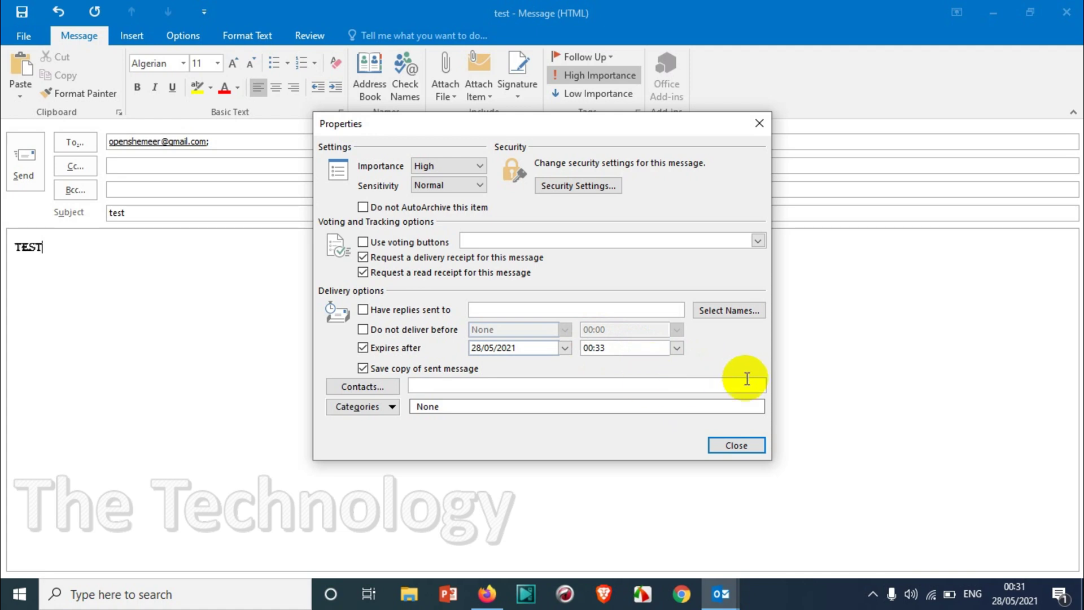
left_click(743, 447)
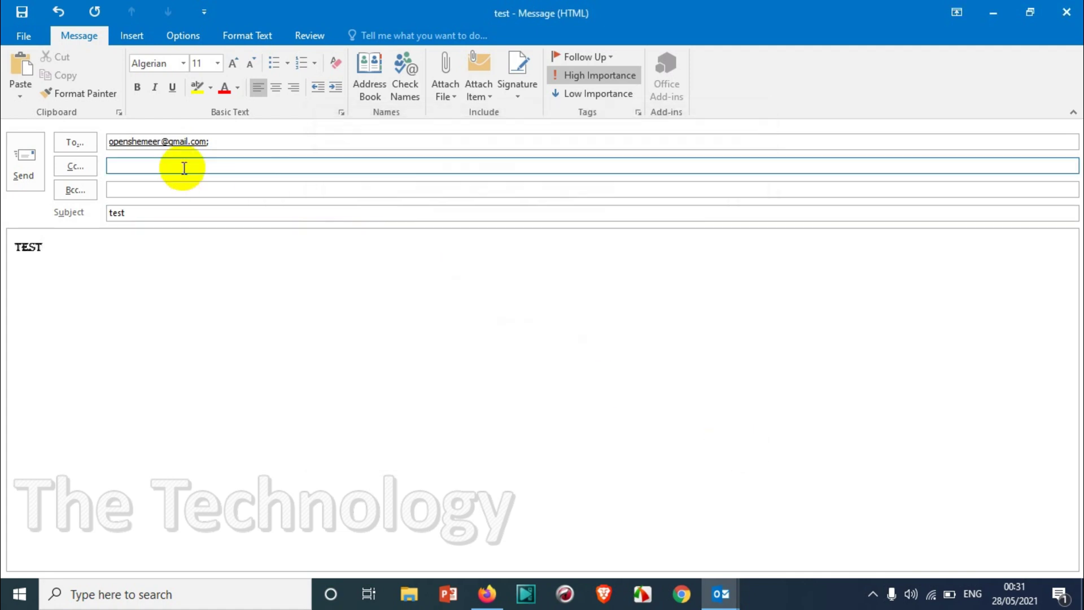
Recheck the expiry in Properties, then send the test email.
left_click(637, 111)
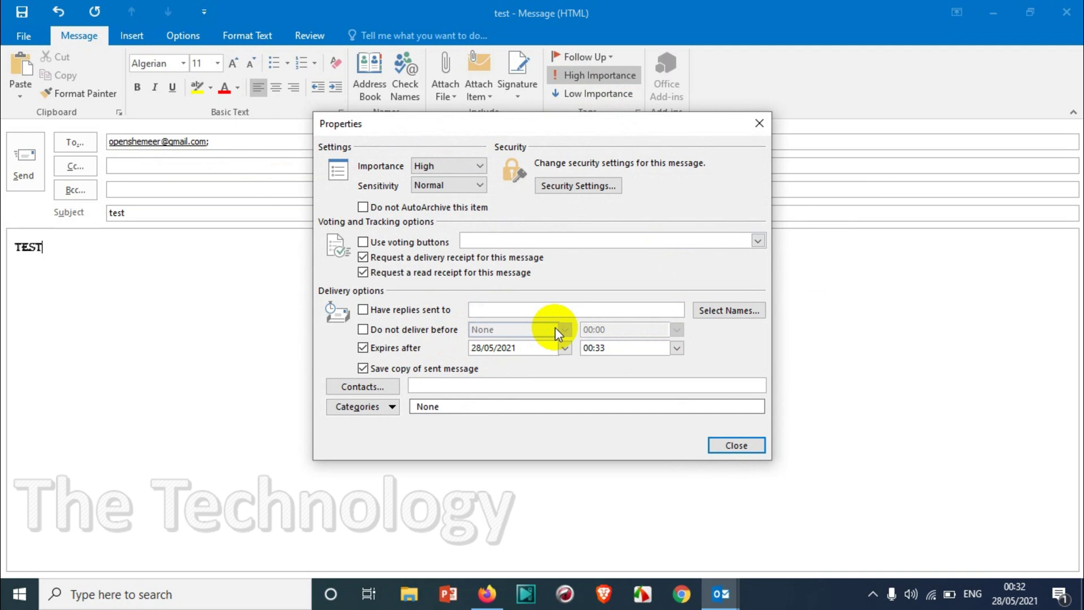
left_click(737, 445)
left_click(30, 156)
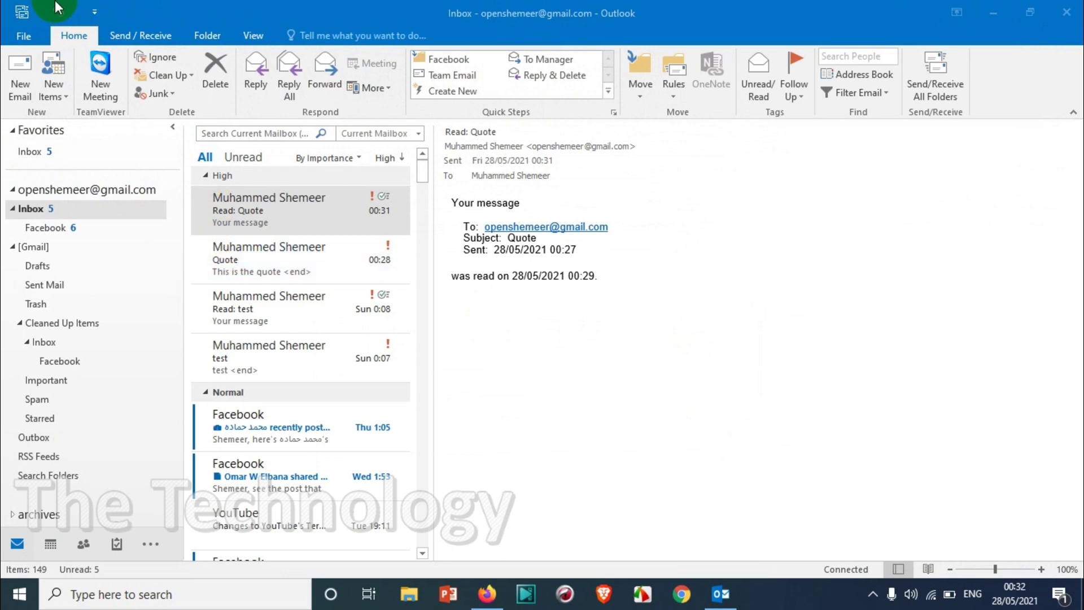
Send/Receive All Folders and preview the newly arrived test email.
left_click(28, 10)
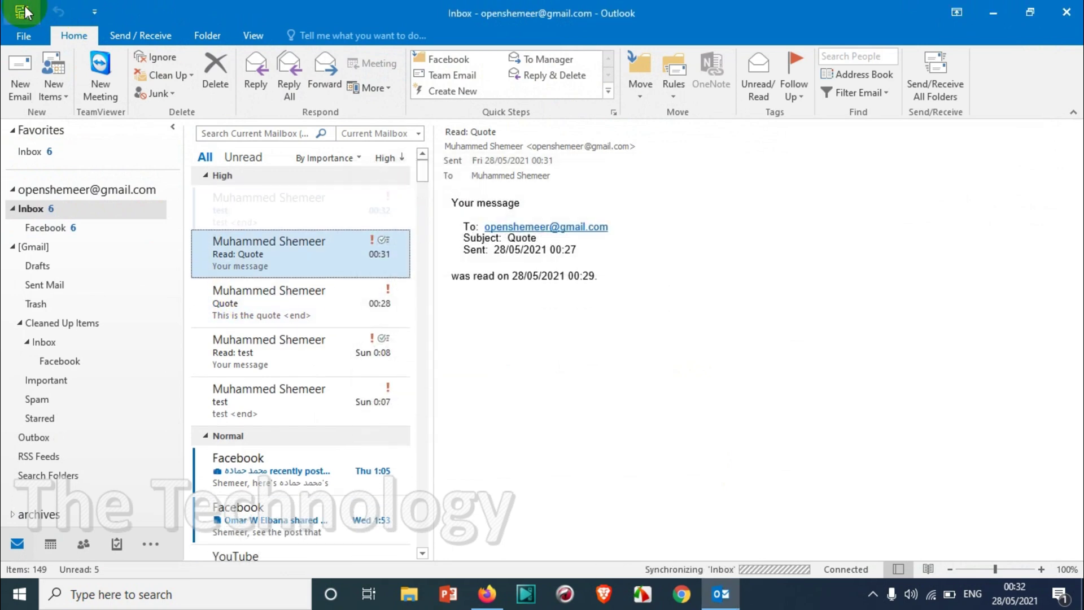
left_click(233, 215)
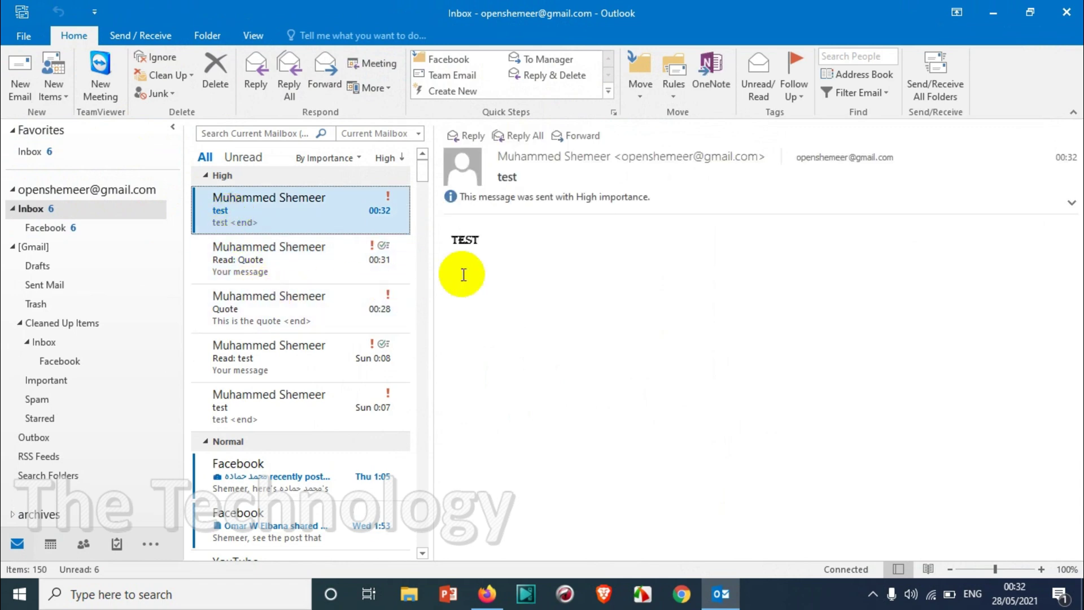
left_click(258, 270)
left_click(233, 221)
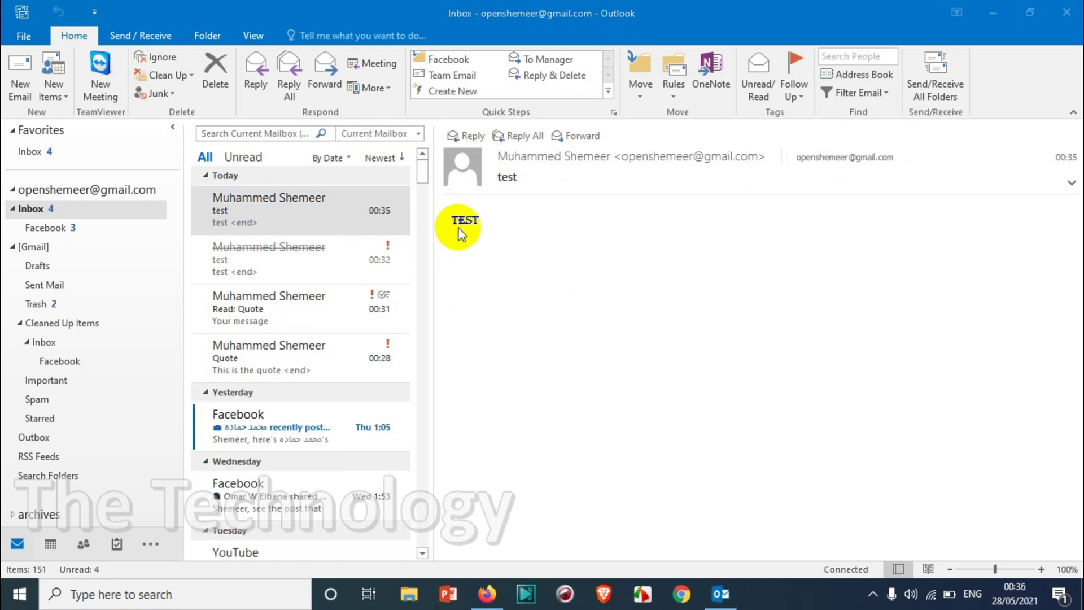
Select the struck-through 00:32 test email to view its 28 May 2021 00:33 expiry notice.
left_click(216, 260)
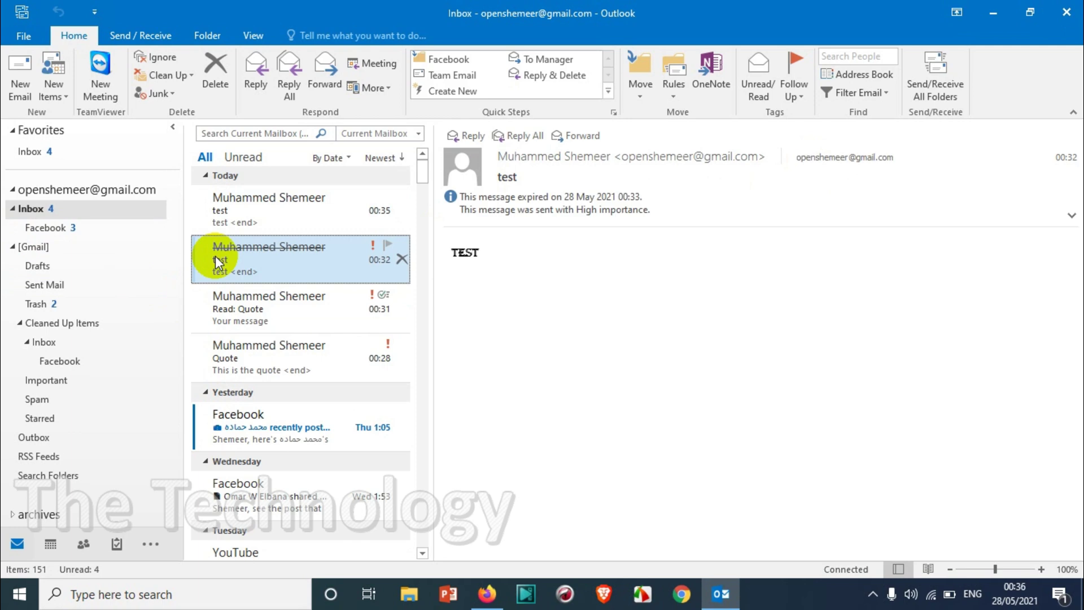